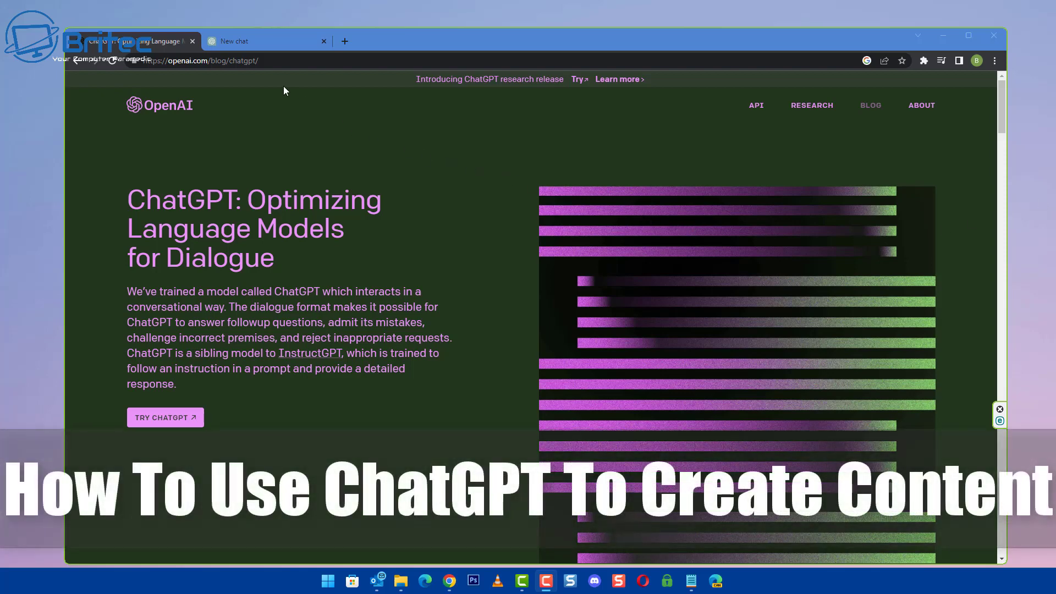
Step: Switch from the OpenAI blog post to the new ChatGPT chat tab
mouse_move(247, 45)
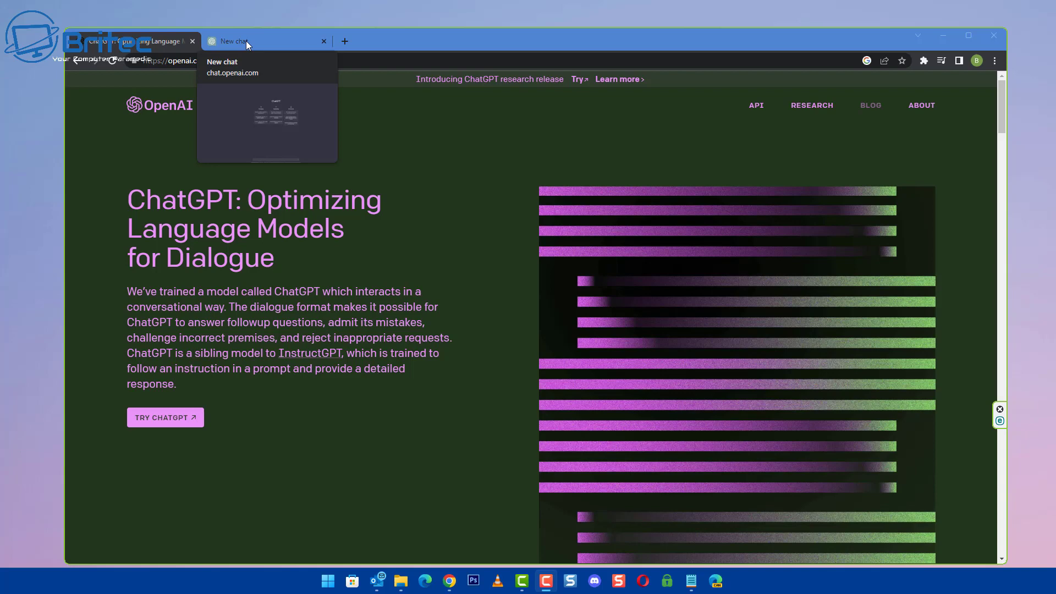
left_click(246, 41)
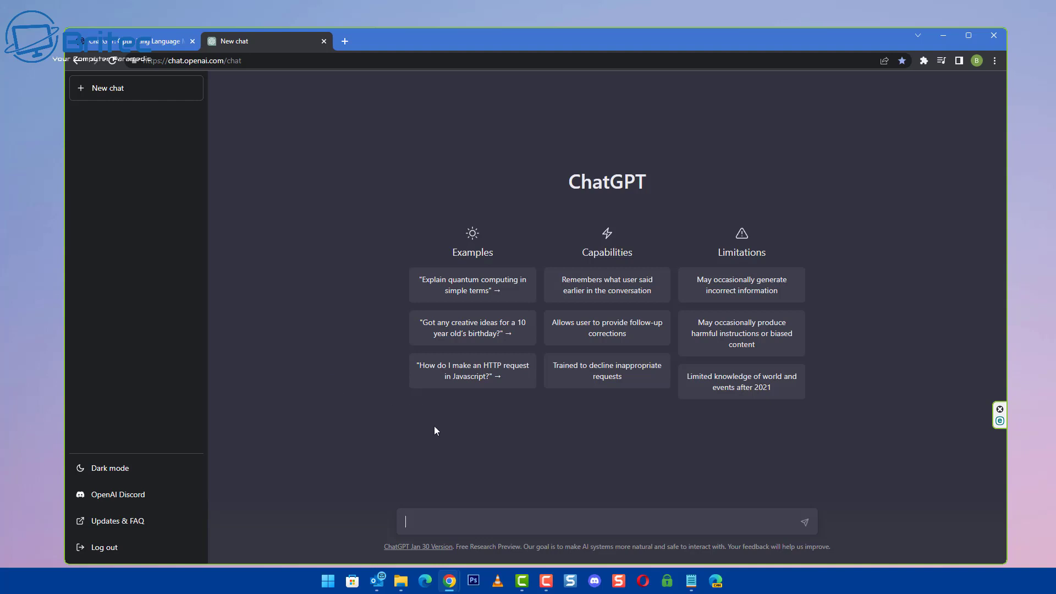
Step: Ask ChatGPT to 'write a script of 59 seconds about pc backup'
left_click(443, 529)
type("write a script of 59 seconds about pc backup")
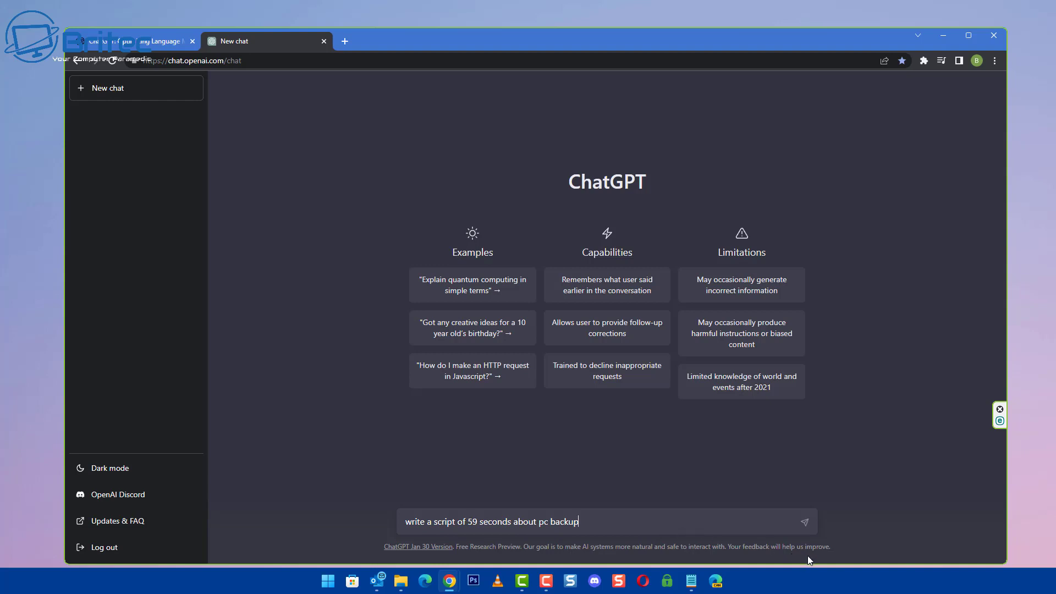
left_click(804, 523)
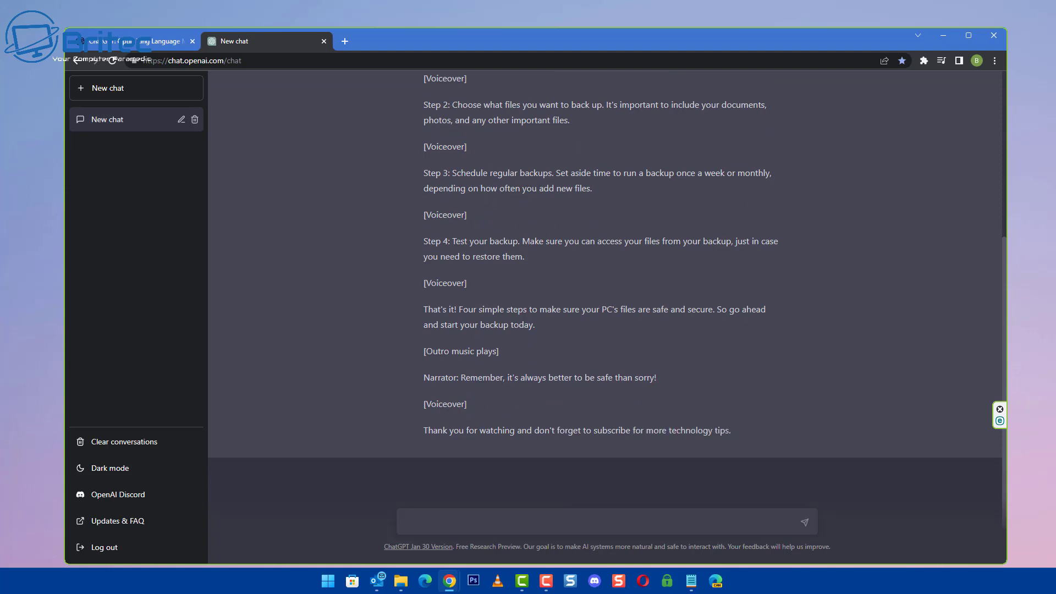
key("F10")
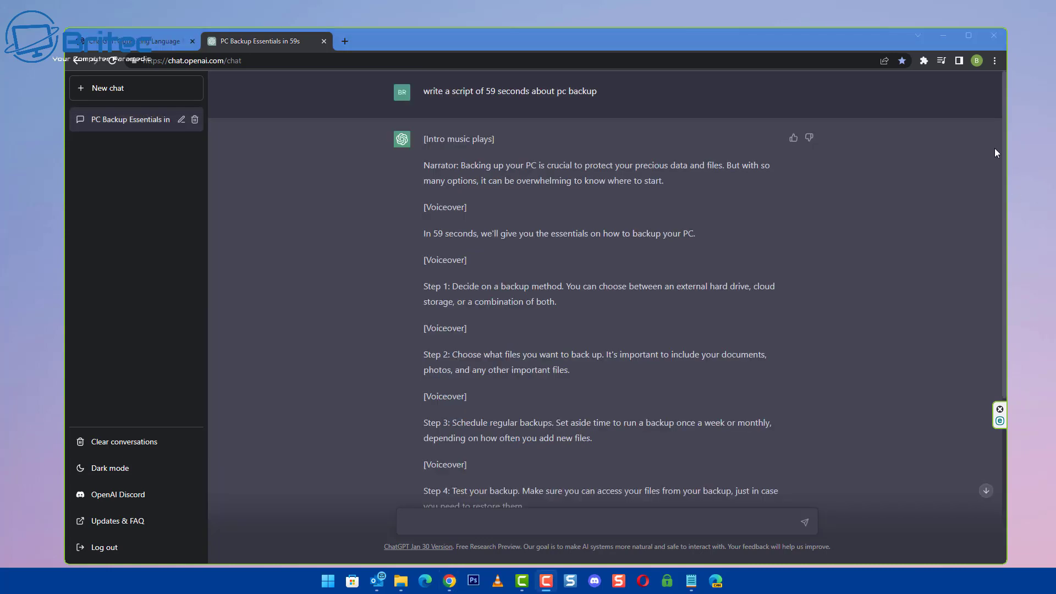
Step: Read the 59-second backup script down to its four steps and subscribe outro
left_click_drag(1003, 111, 1008, 120)
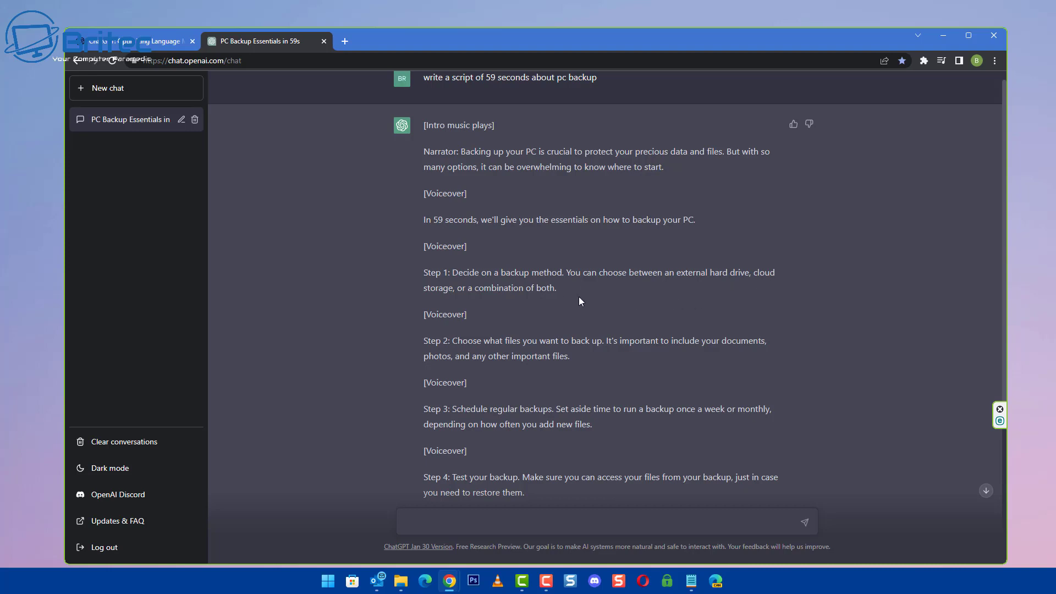
scroll(586, 300, "down", 1)
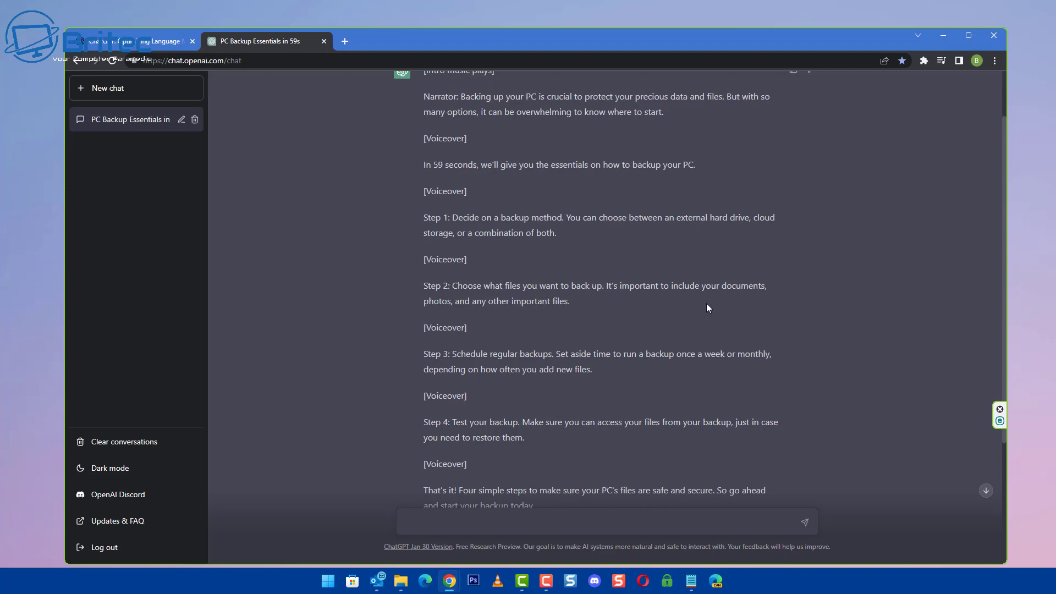
scroll(743, 315, "down", 1)
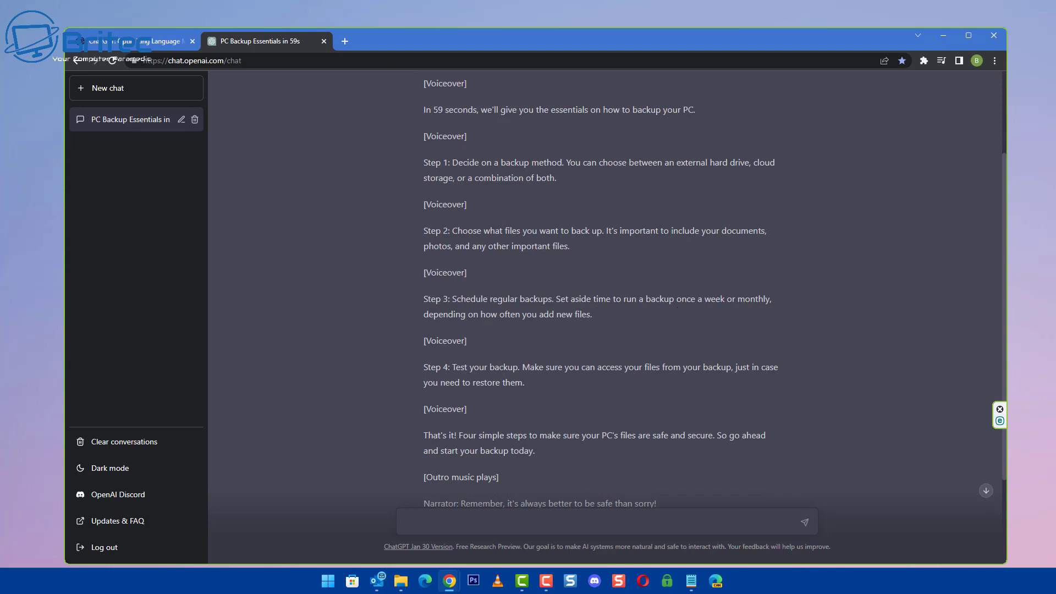
key("alt+Tab")
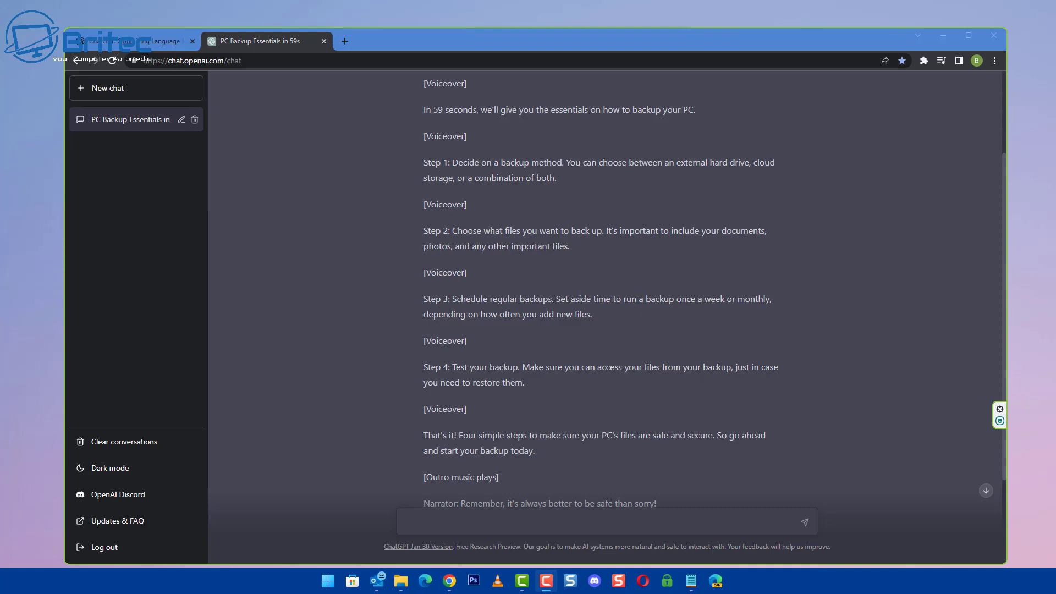
scroll(976, 257, "down", 1)
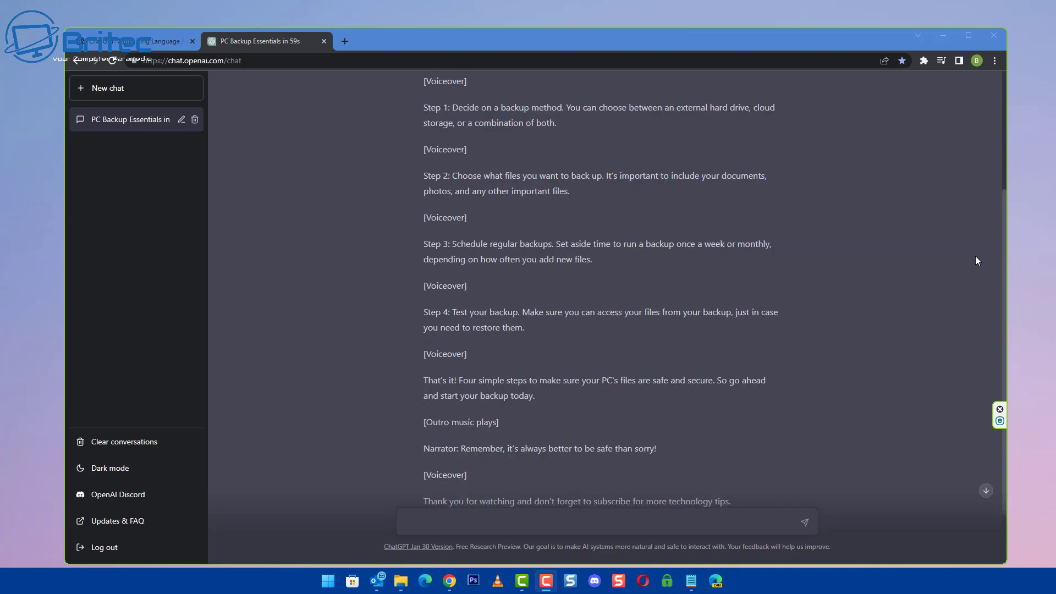
scroll(972, 256, "down", 1)
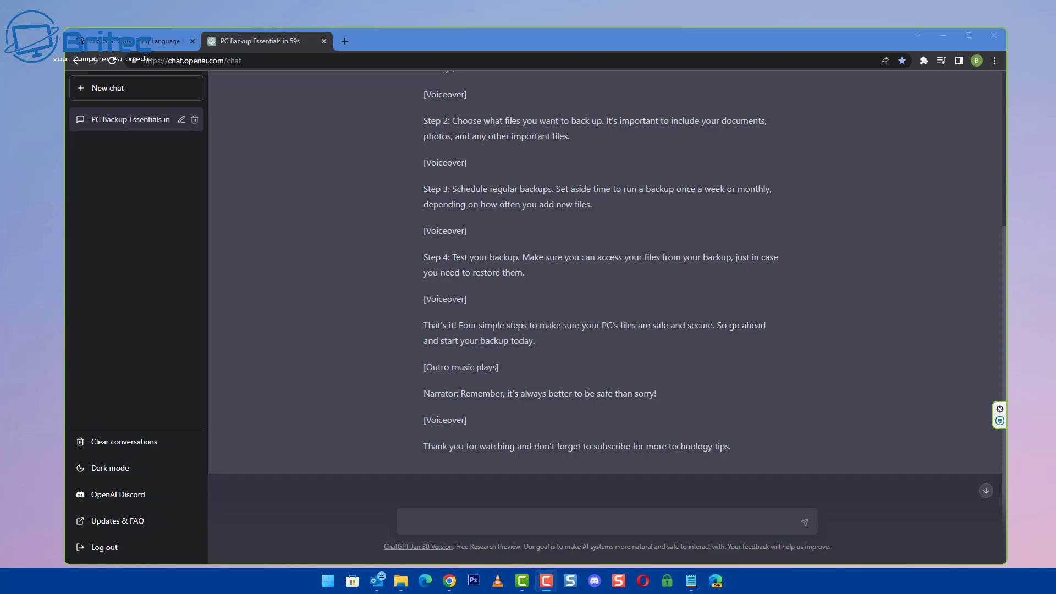
scroll(834, 282, "up", 5)
scroll(781, 321, "down", 5)
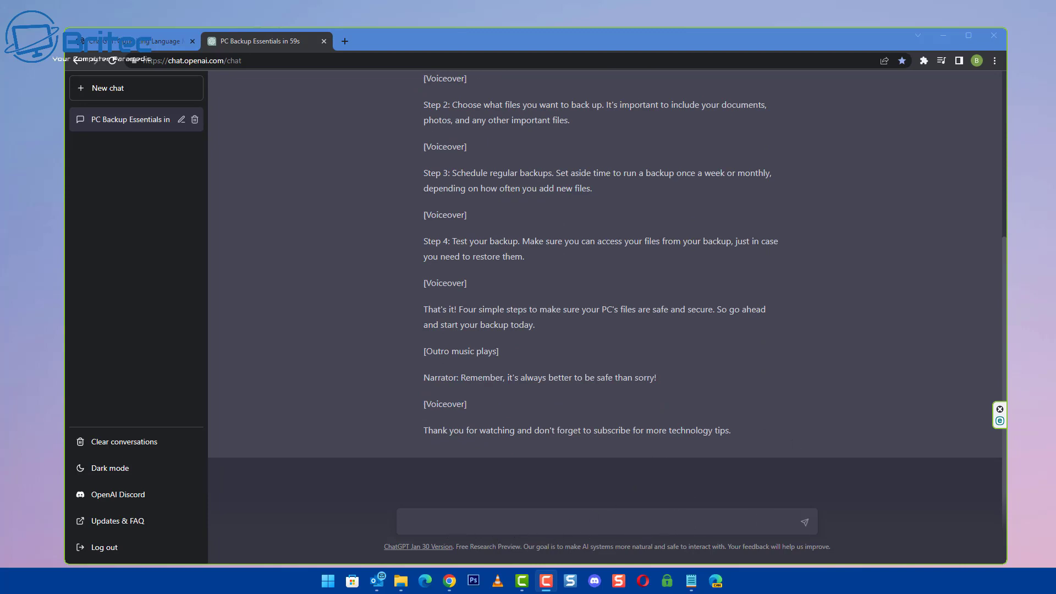
Step: Clear old conversations and request a 5-minute script about PC backup
left_click(94, 442)
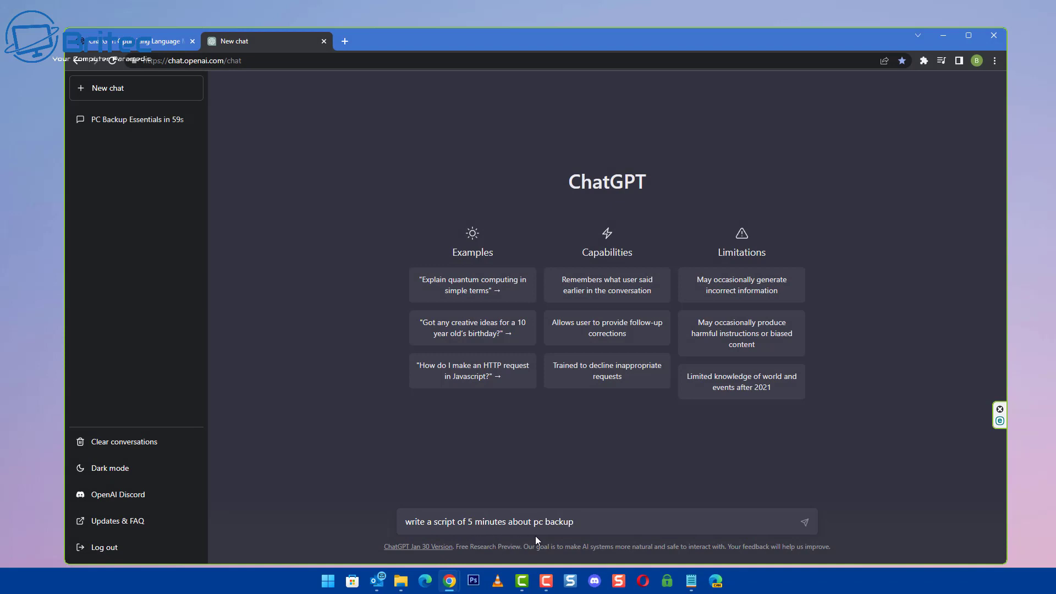
left_click(804, 524)
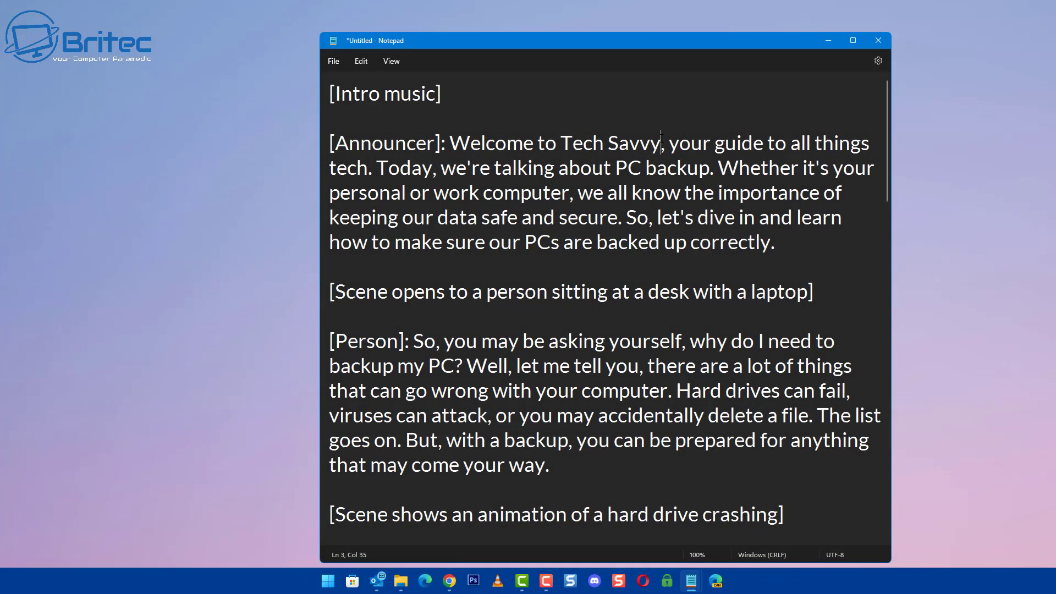
Step: Replace 'Tech Savvy' with 'Britec' in the opening line and 'PC Backup' in the closing line
left_click_drag(661, 142, 566, 143)
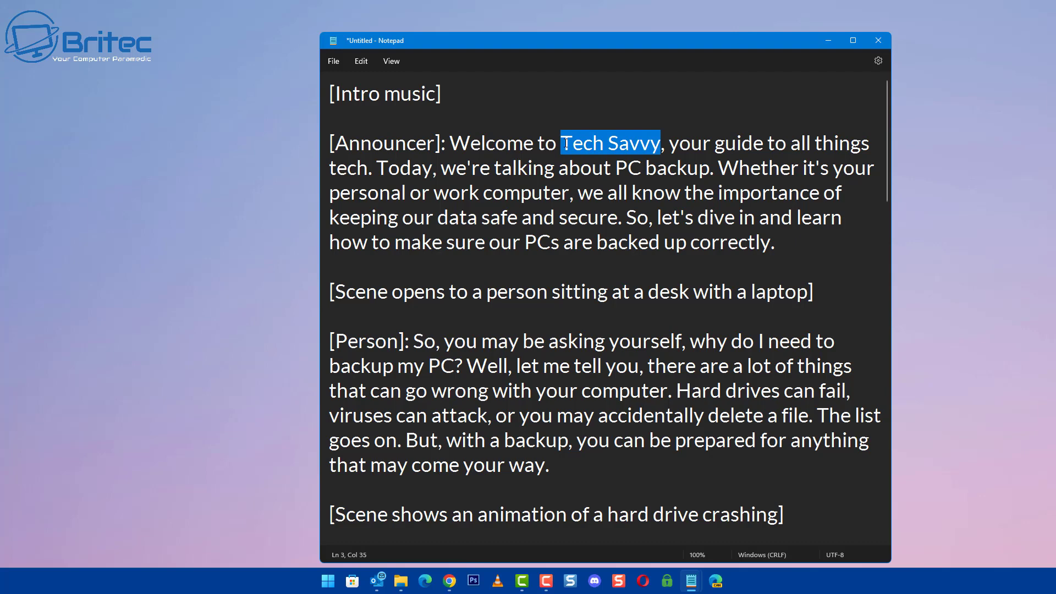
type("Britec")
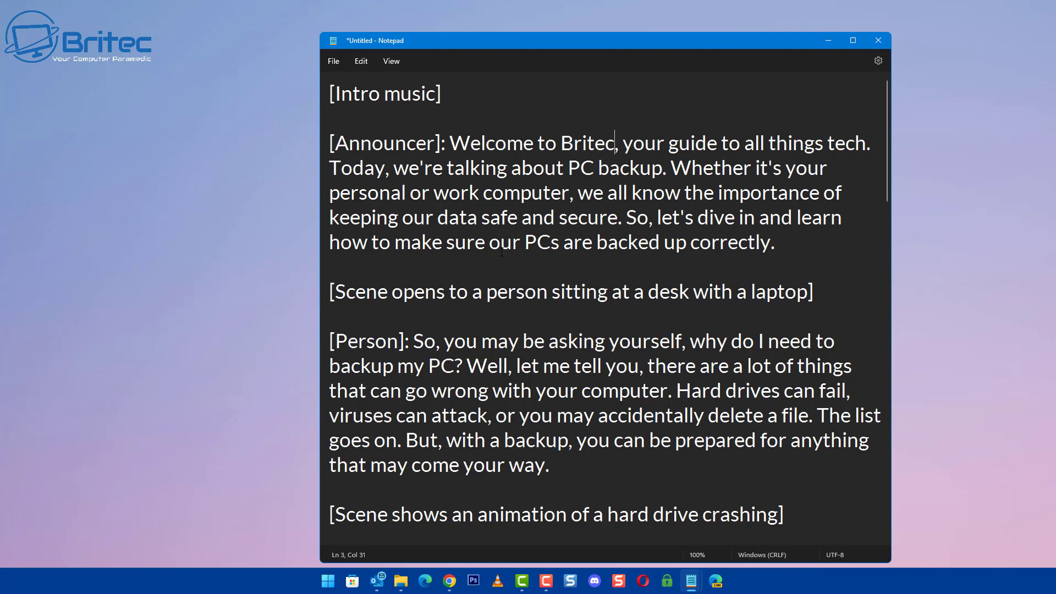
scroll(588, 412, "down", 1)
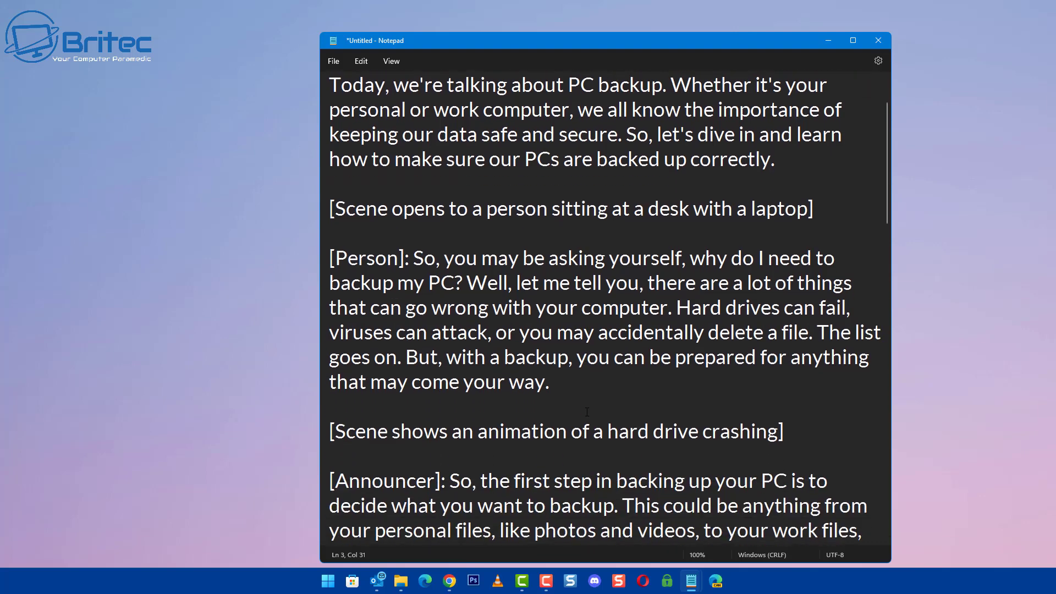
scroll(581, 416, "down", 2)
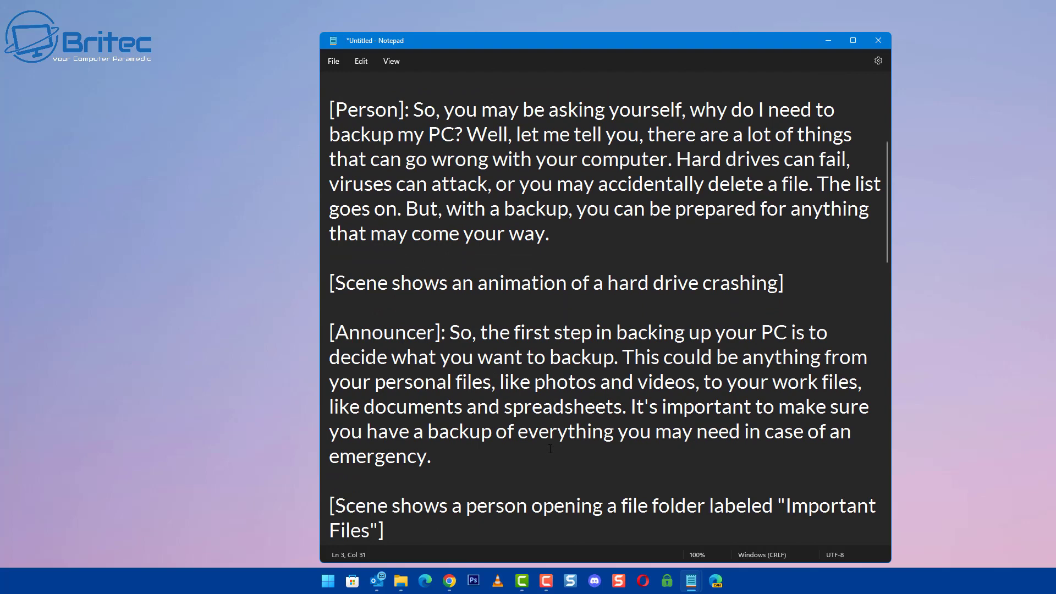
scroll(549, 449, "down", 3)
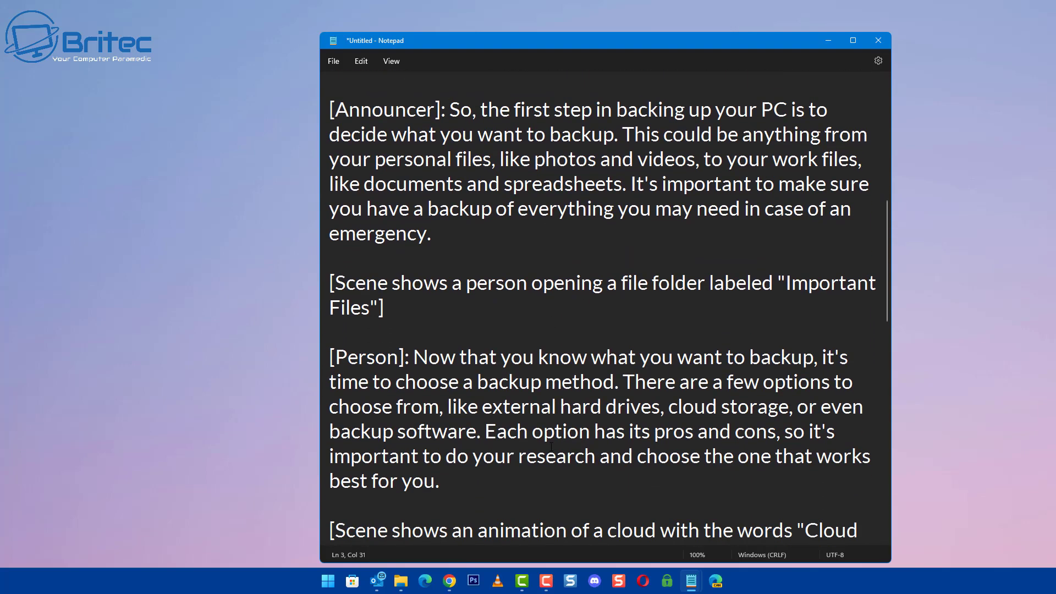
scroll(552, 446, "down", 4)
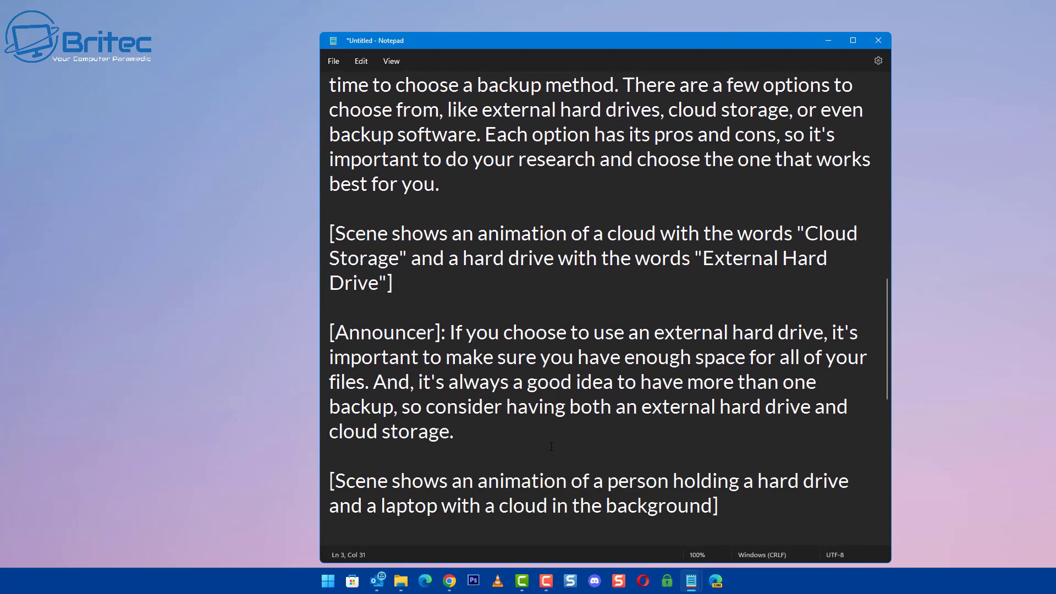
scroll(551, 446, "down", 2)
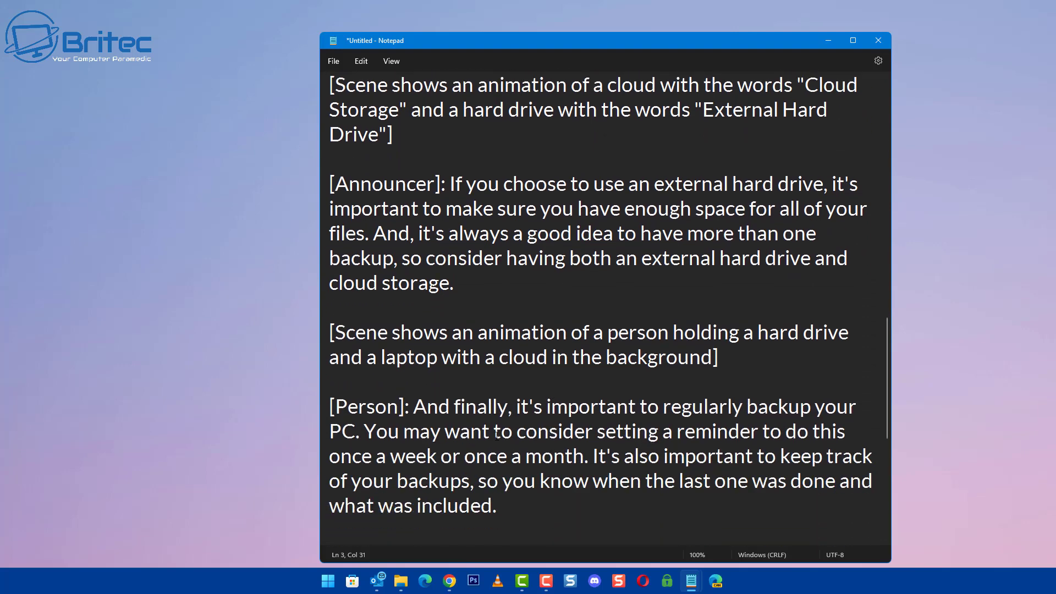
scroll(694, 469, "down", 3)
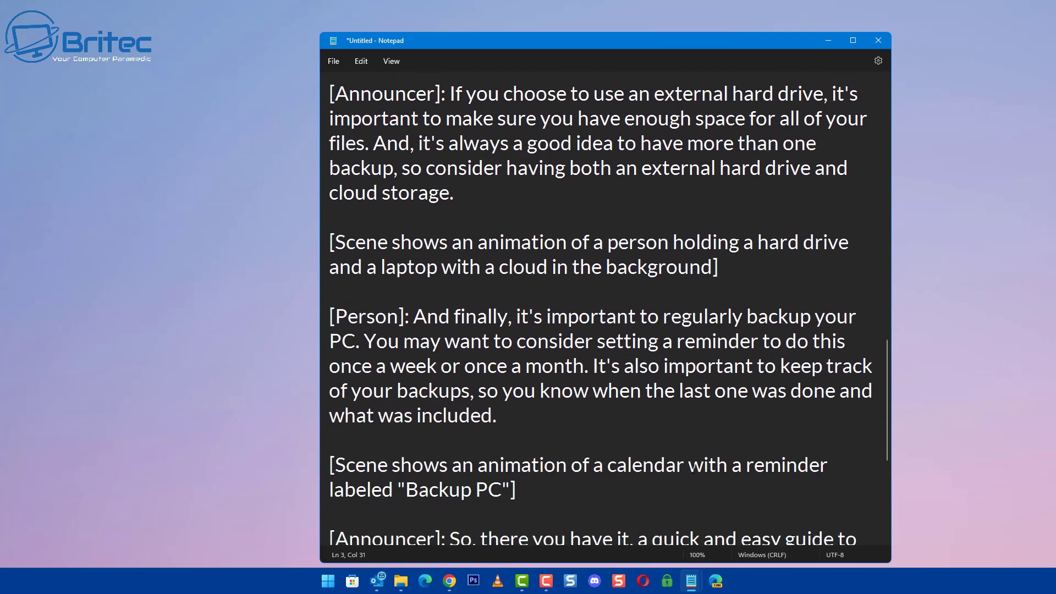
scroll(693, 467, "down", 1)
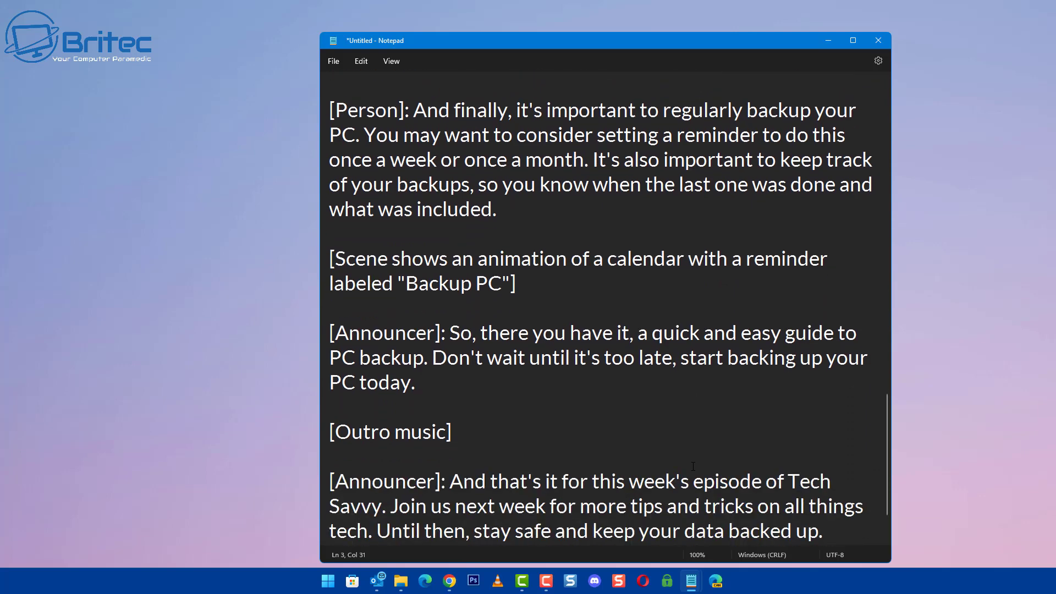
scroll(693, 466, "down", 1)
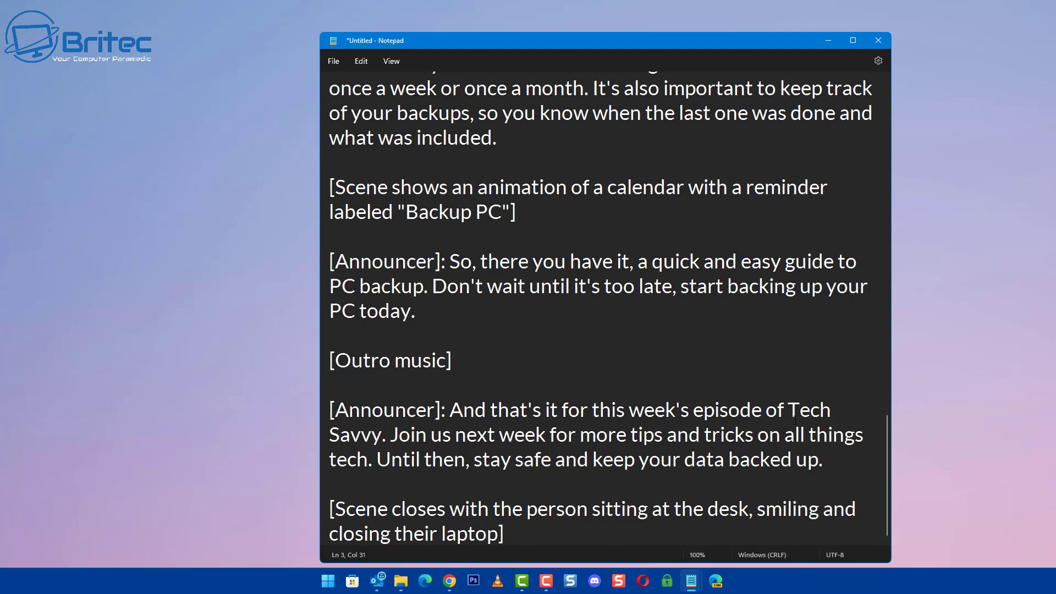
left_click_drag(790, 414, 382, 435)
type("PC Bac")
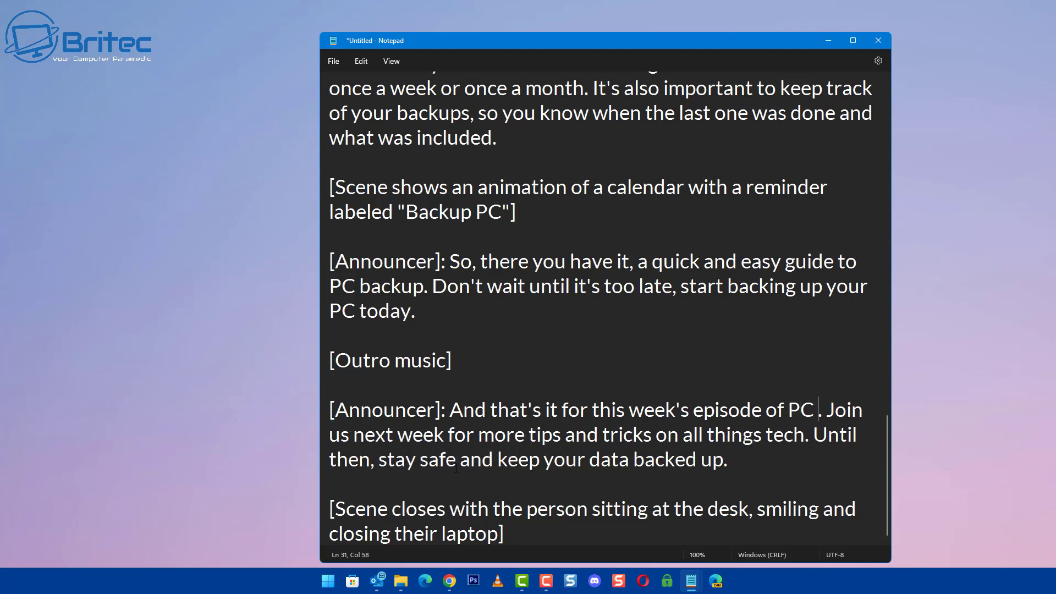
type("kup")
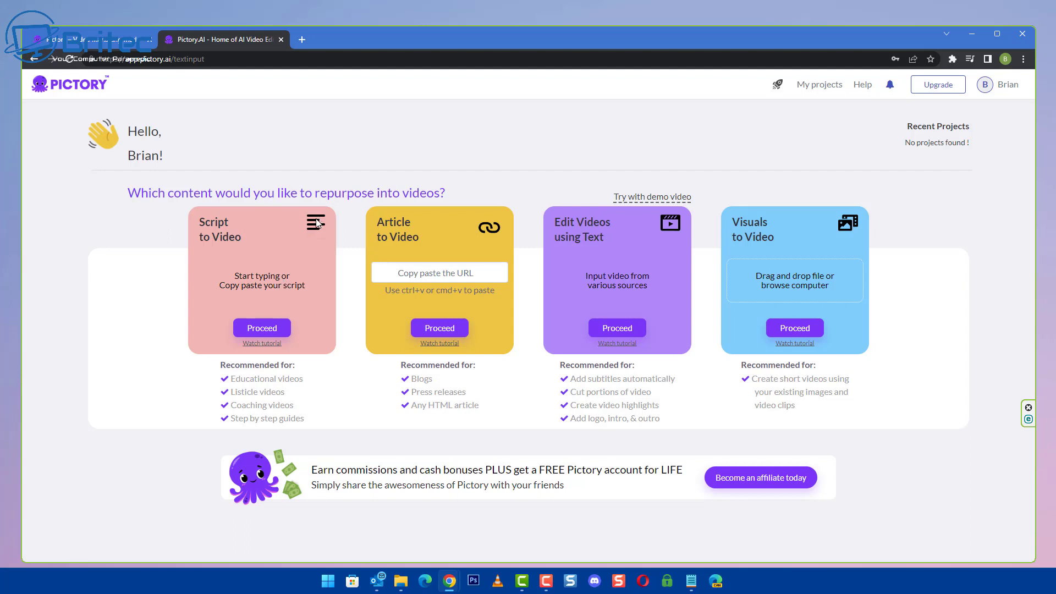
Step: Start a Script to Video project from the Pictory dashboard
left_click(262, 330)
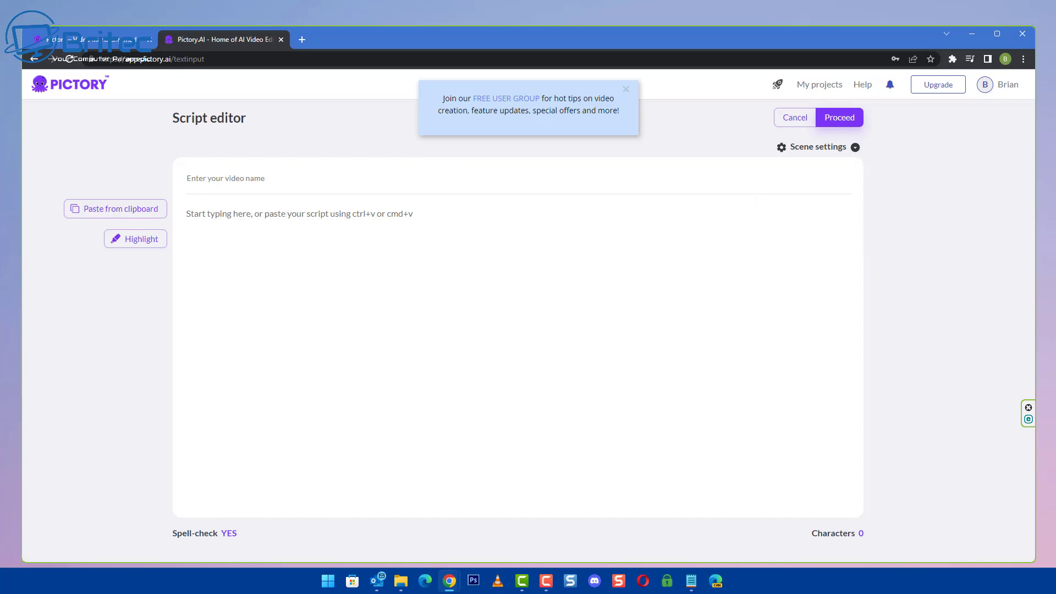
Step: Paste 'The Beginner's Guide to PC Backup' as the Pictory video name
key("alt+Tab")
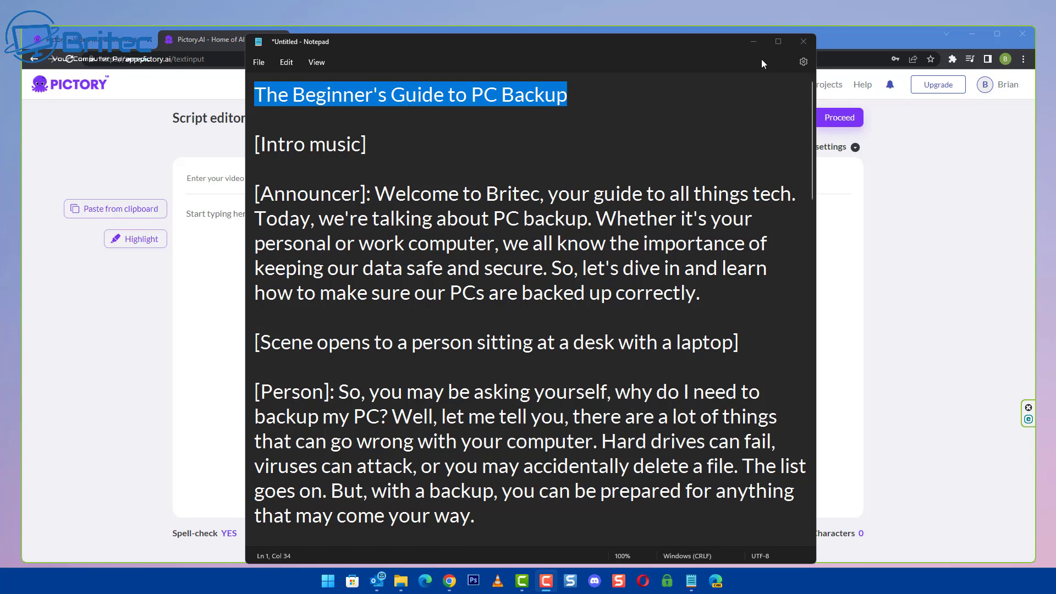
left_click(754, 41)
left_click(225, 180)
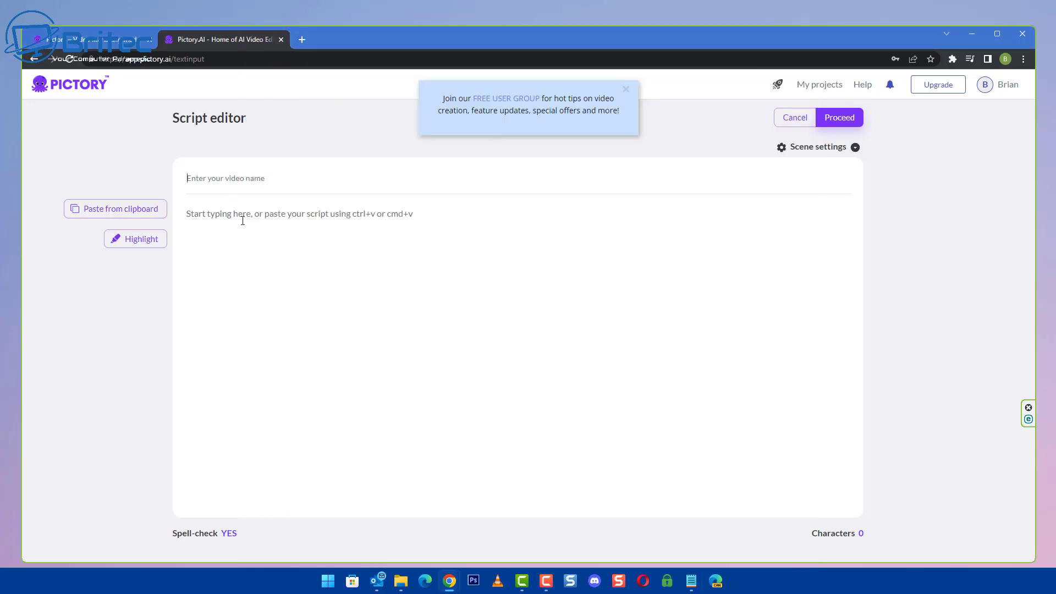
type("The Beginner's Guide to PC Backup")
Step: Copy the Notepad script from [Intro music] onward and paste it into the script body
left_click(300, 214)
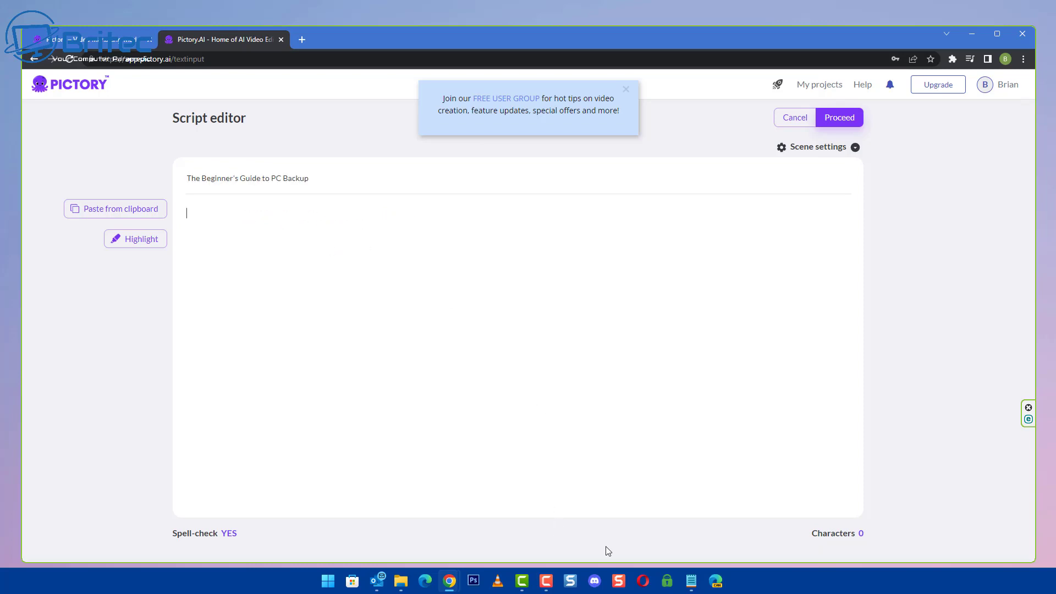
left_click(691, 581)
left_click_drag(254, 144, 584, 574)
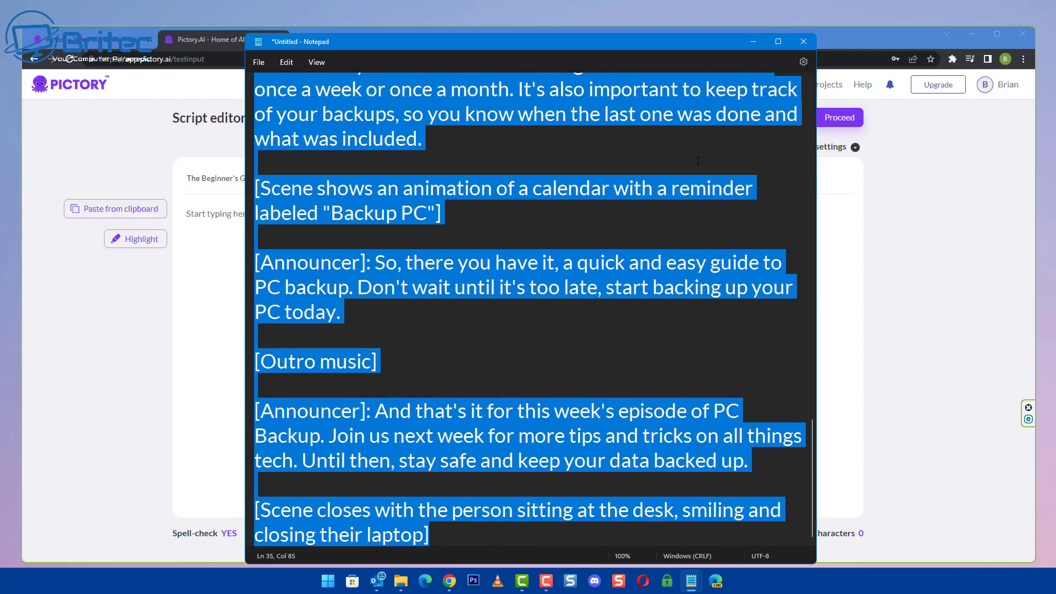
left_click(748, 48)
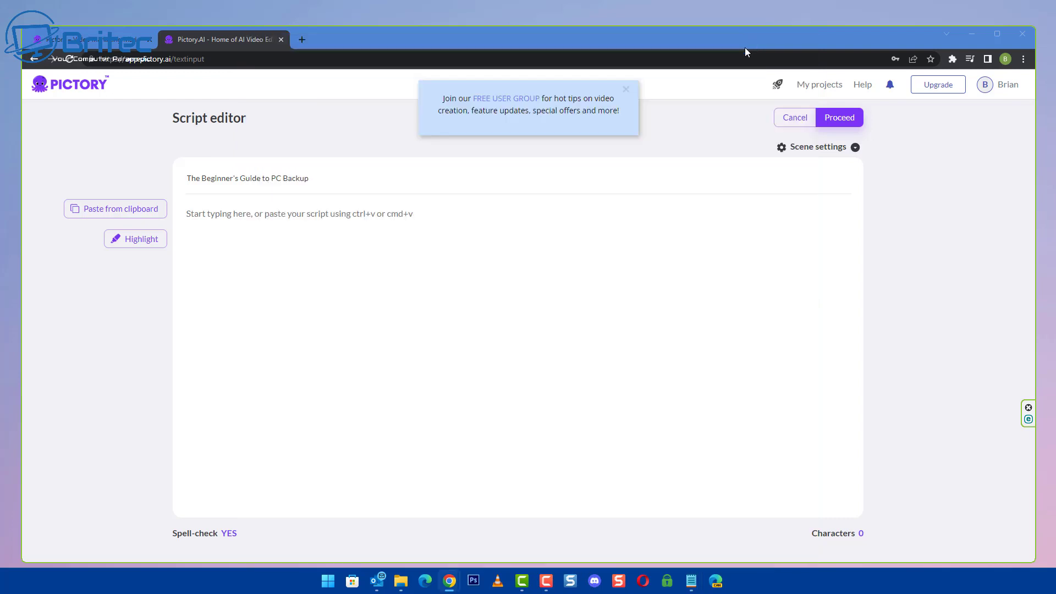
left_click(206, 214)
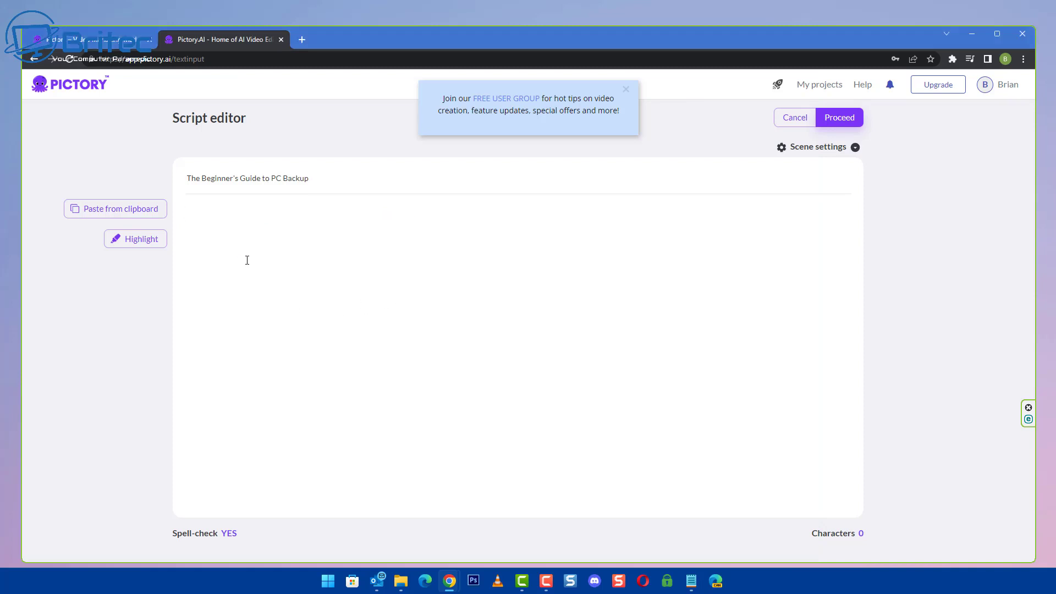
key("ctrl+v")
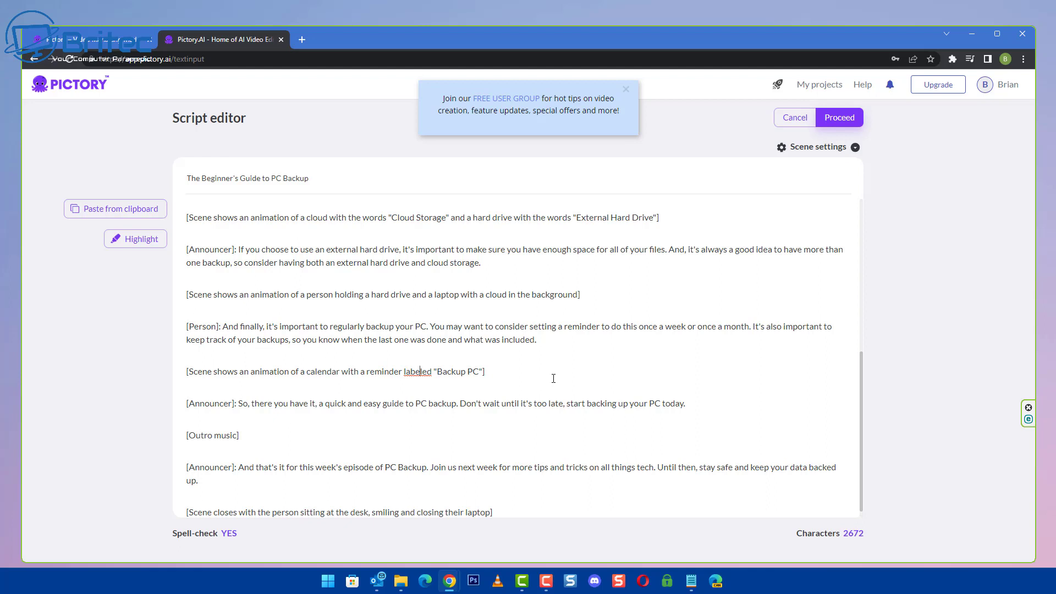
scroll(538, 362, "down", 1)
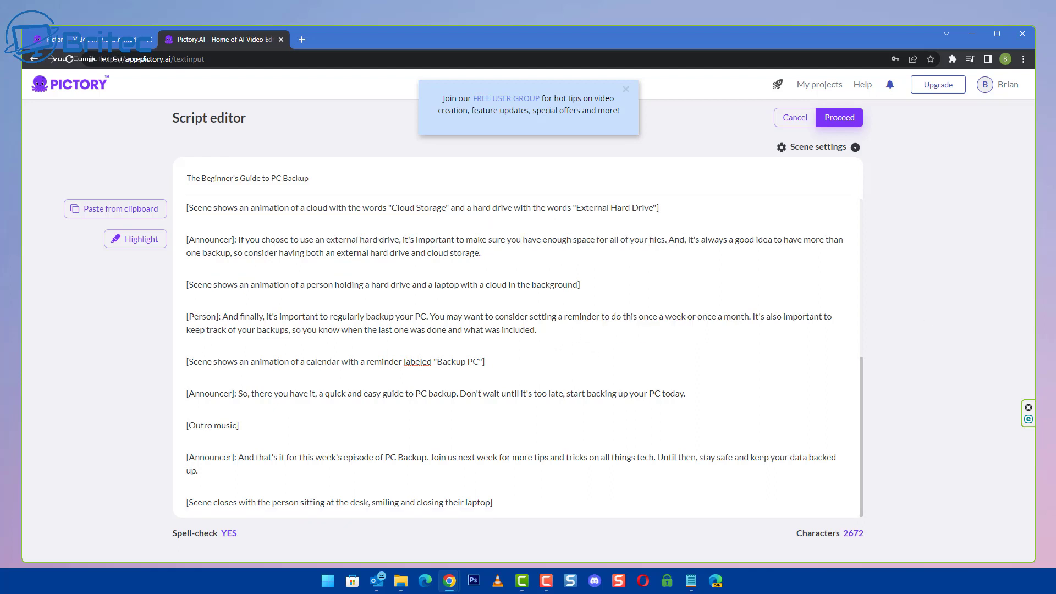
key("F10")
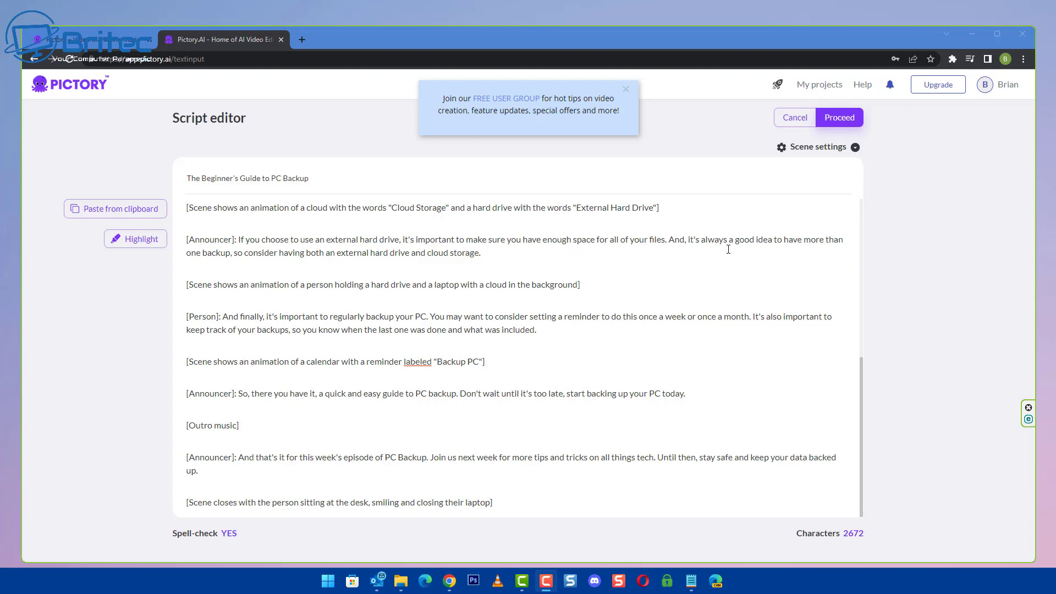
Step: Proceed from the script to Pictory's template library and browse the templates
left_click(836, 119)
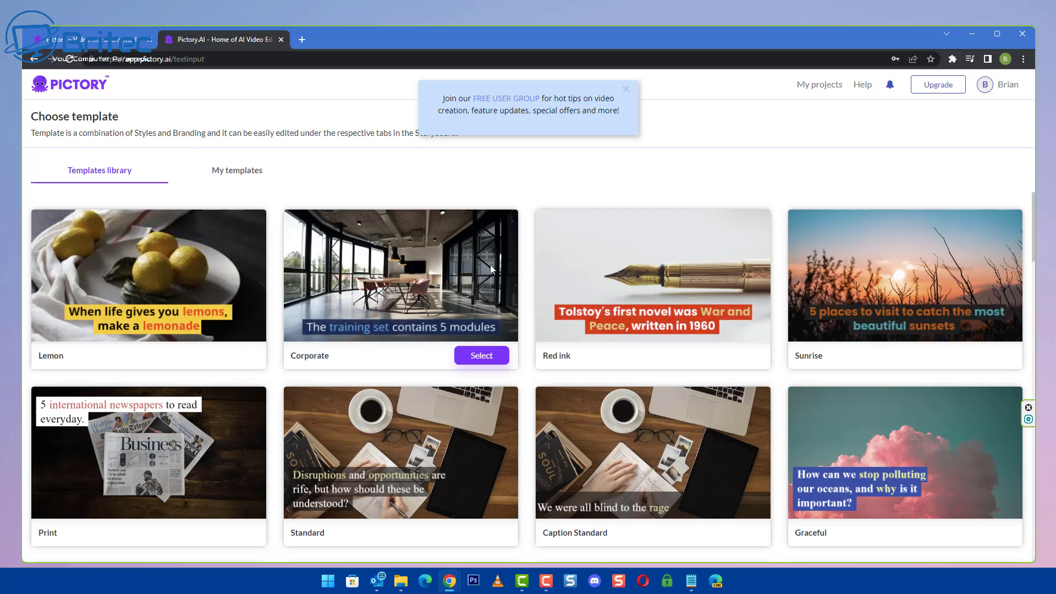
mouse_move(857, 273)
scroll(858, 275, "down", 4)
mouse_move(315, 469)
mouse_move(606, 438)
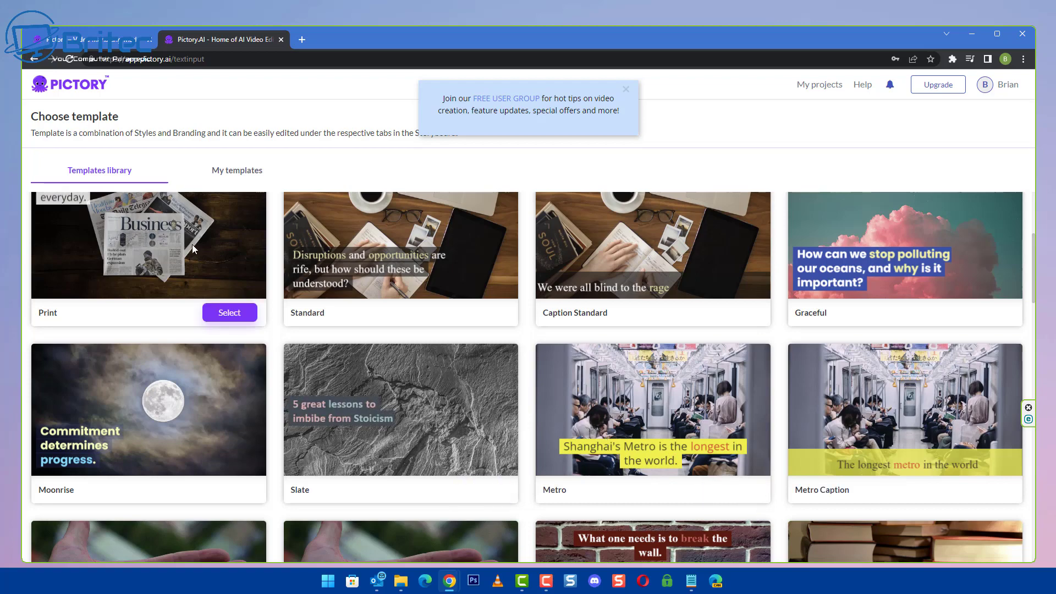
scroll(193, 244, "up", 3)
Step: Choose the Lemon template from the library
mouse_move(178, 254)
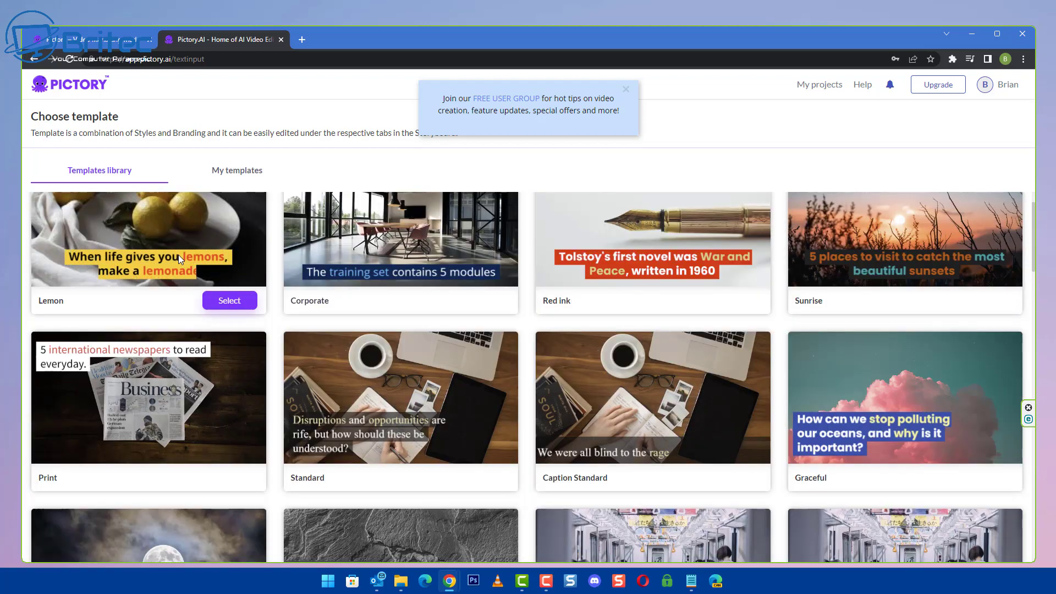
mouse_move(616, 254)
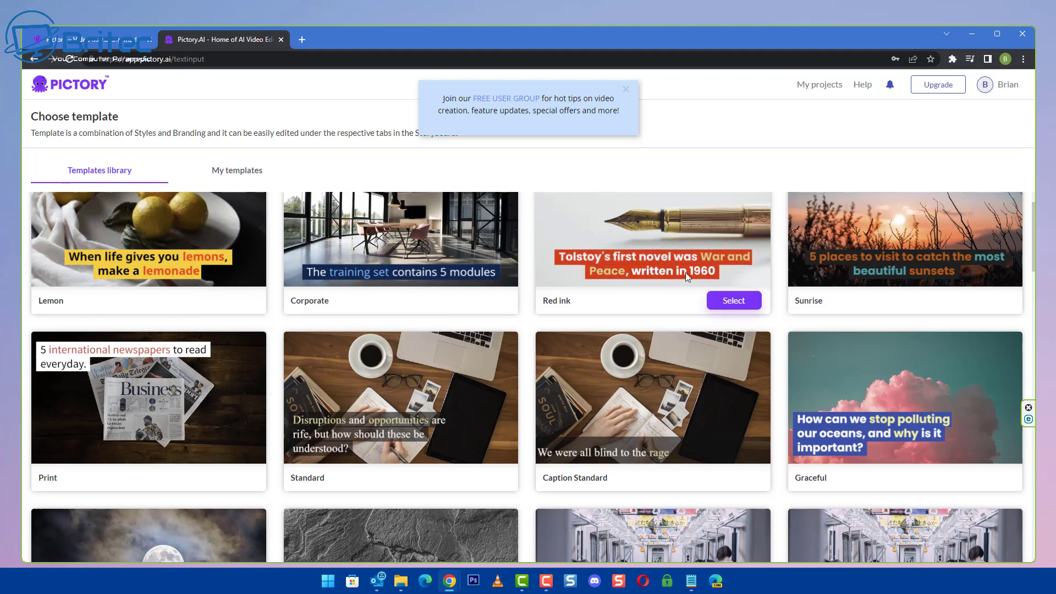
scroll(883, 426, "down", 3)
scroll(882, 430, "down", 2)
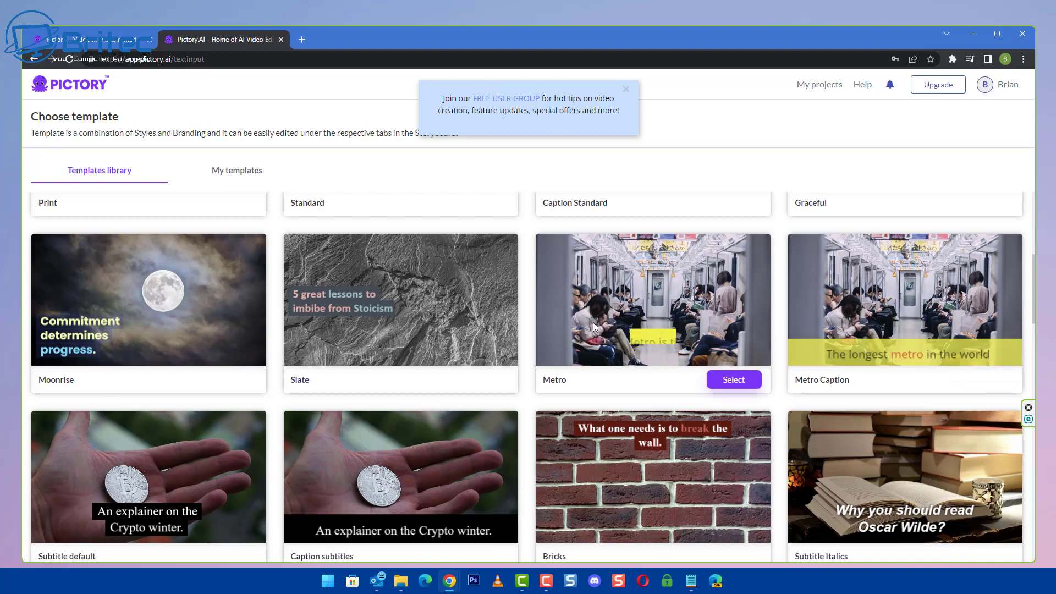
mouse_move(187, 314)
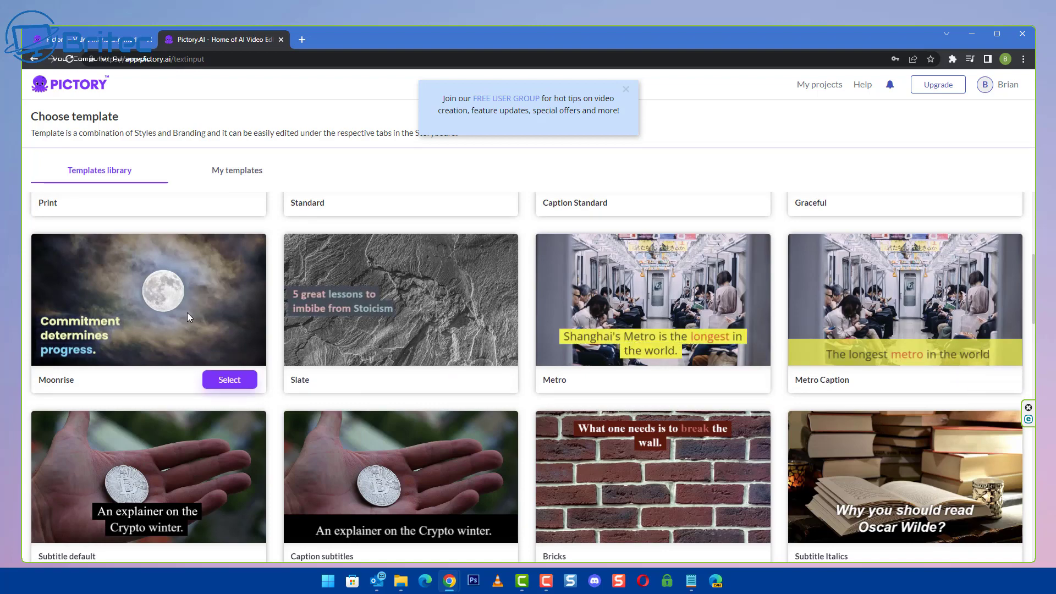
scroll(187, 314, "up", 6)
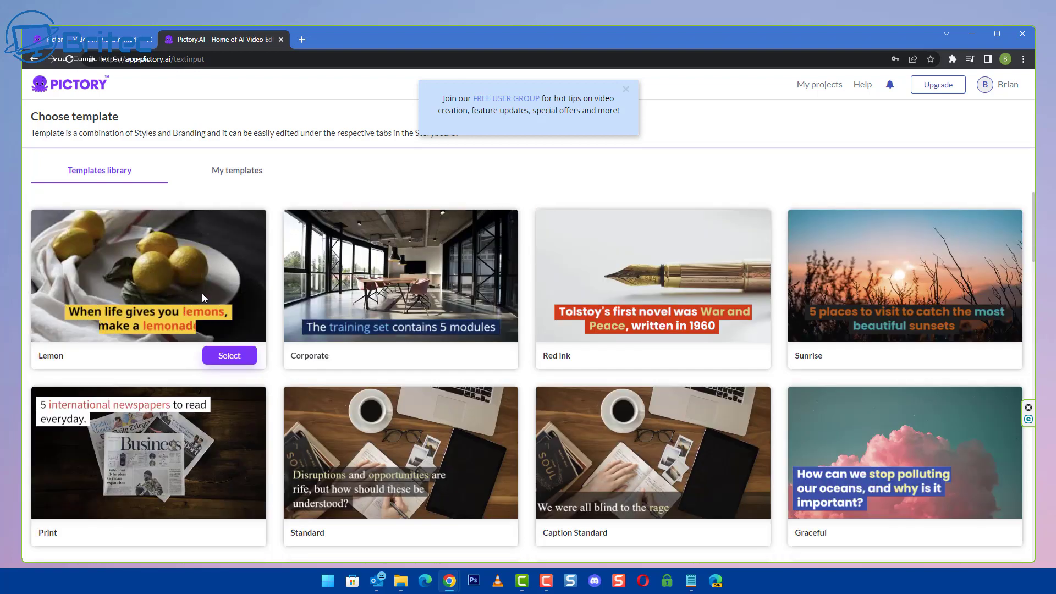
left_click(230, 356)
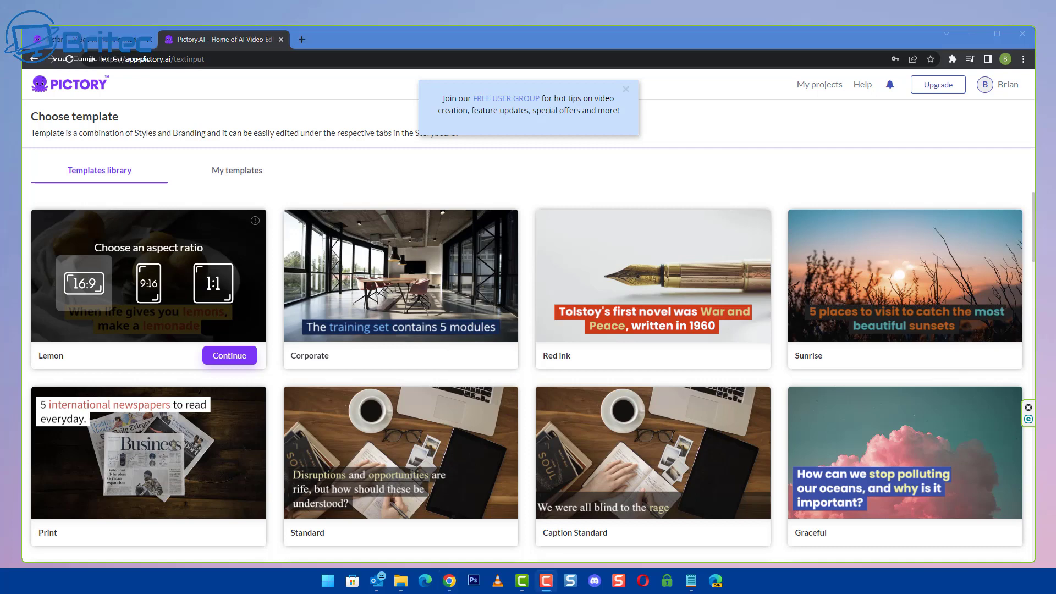
left_click(148, 284)
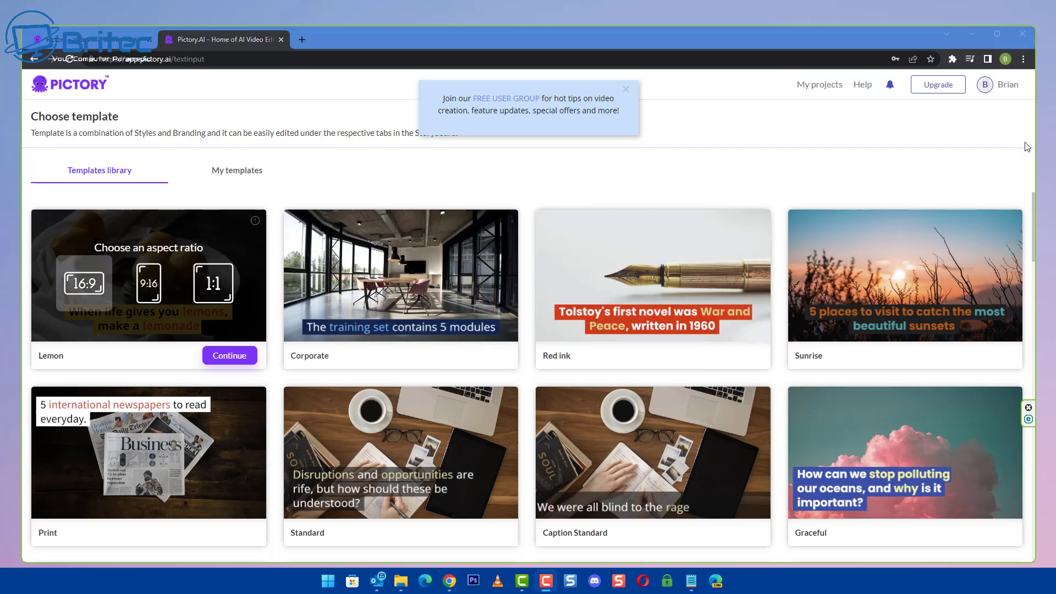
Step: Switch to the Corporate template at 16:9 widescreen and generate the storyboard
left_click(231, 356)
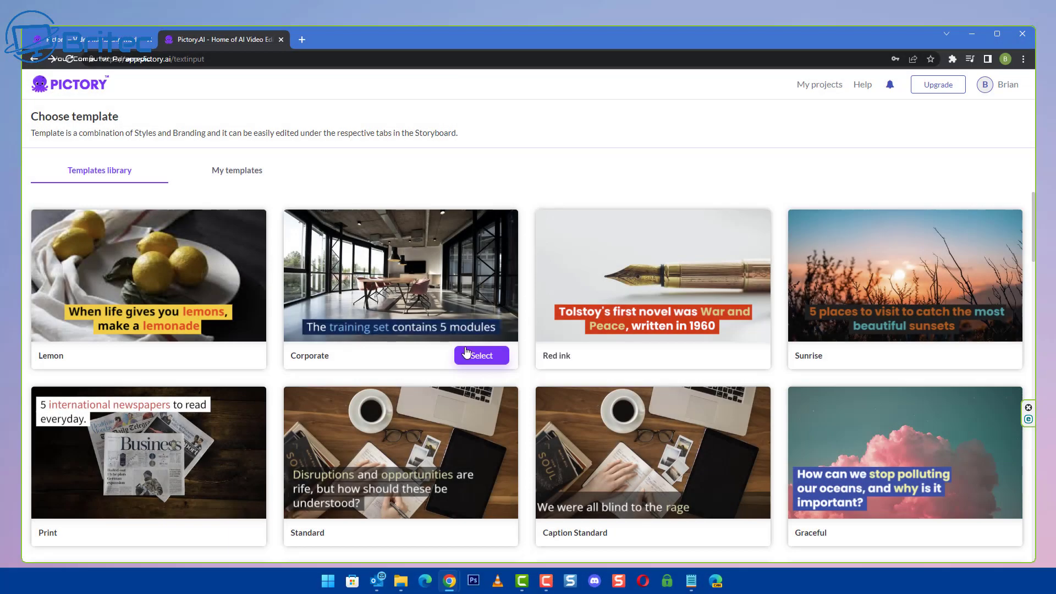
left_click(467, 355)
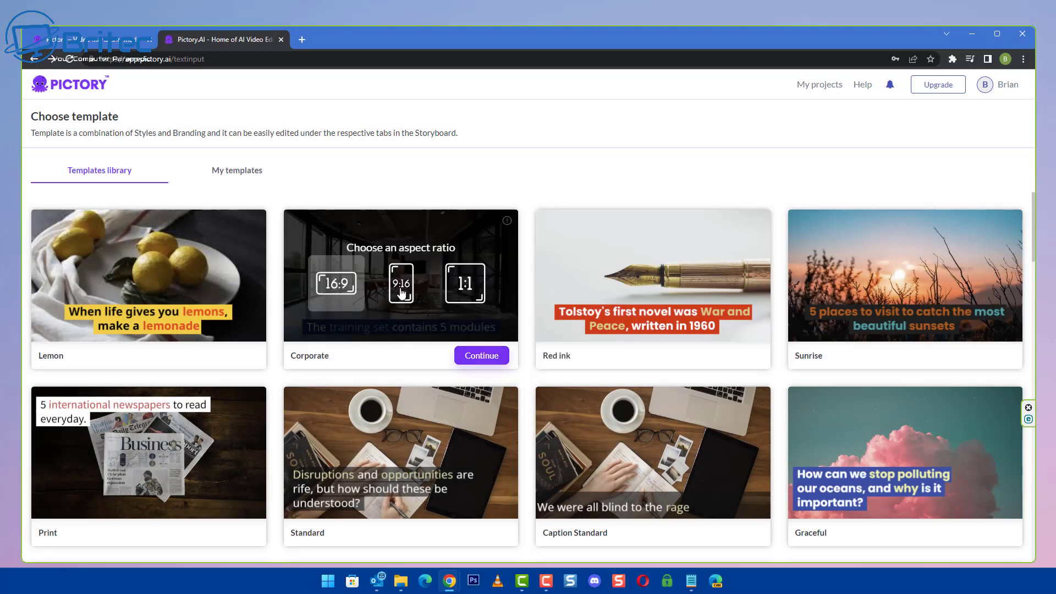
left_click(407, 285)
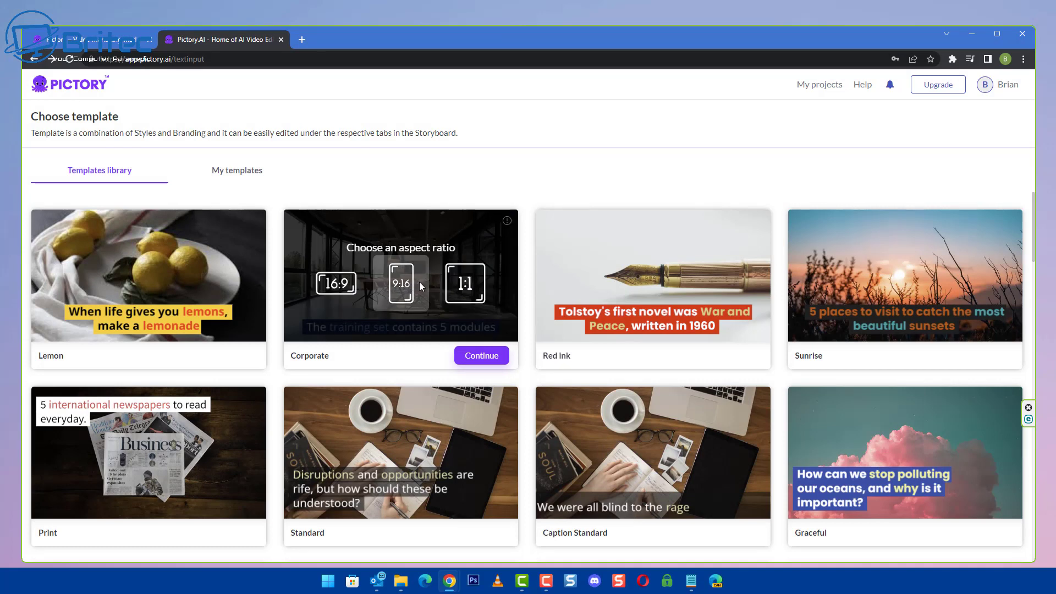
left_click(465, 283)
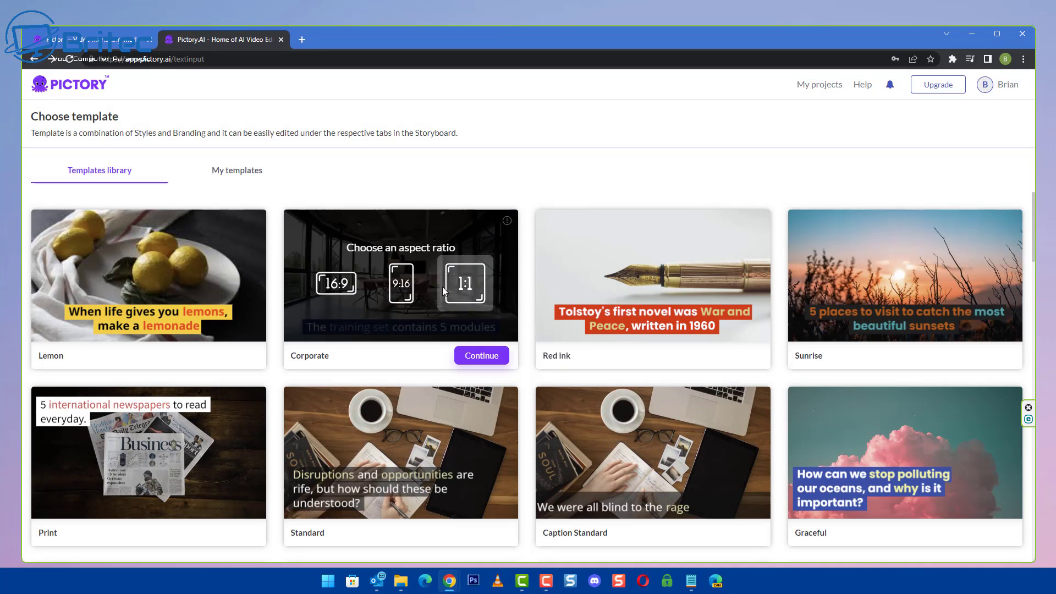
left_click(342, 290)
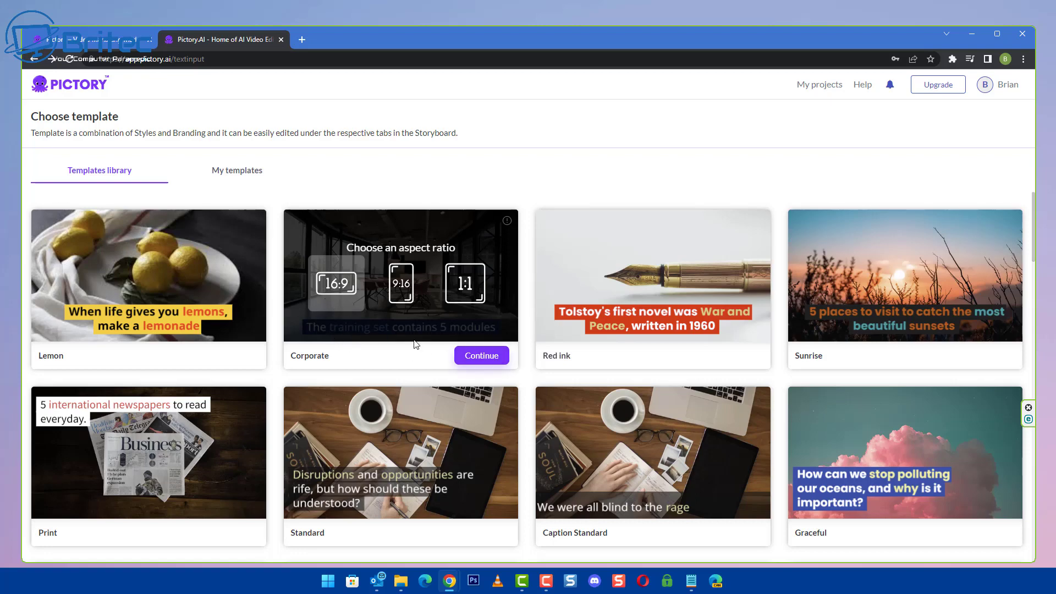
left_click(482, 356)
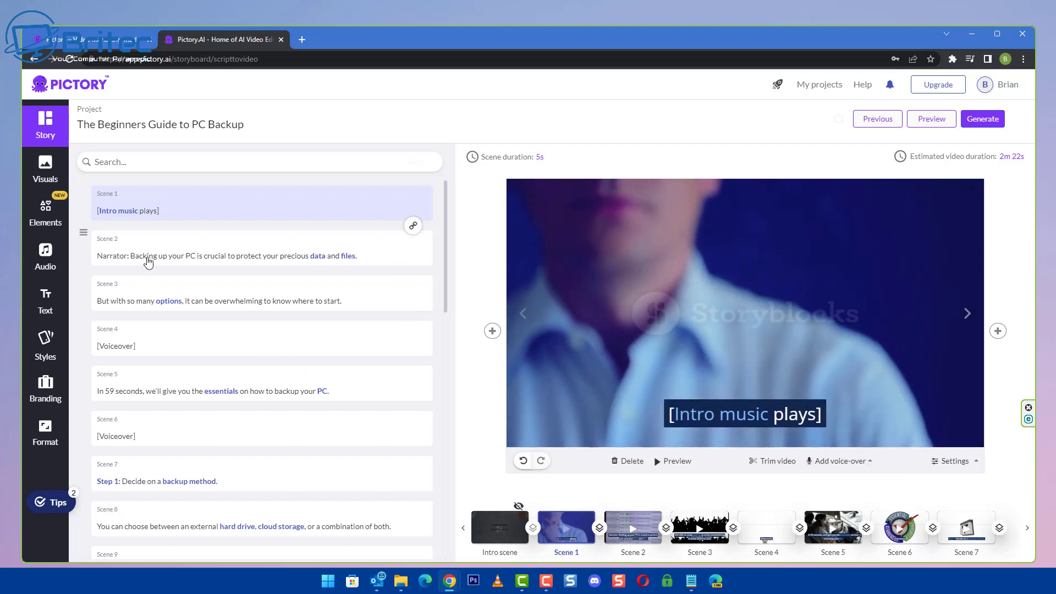
Step: Preview storyboard Scenes 2 and 3 to check their stock footage
left_click(148, 263)
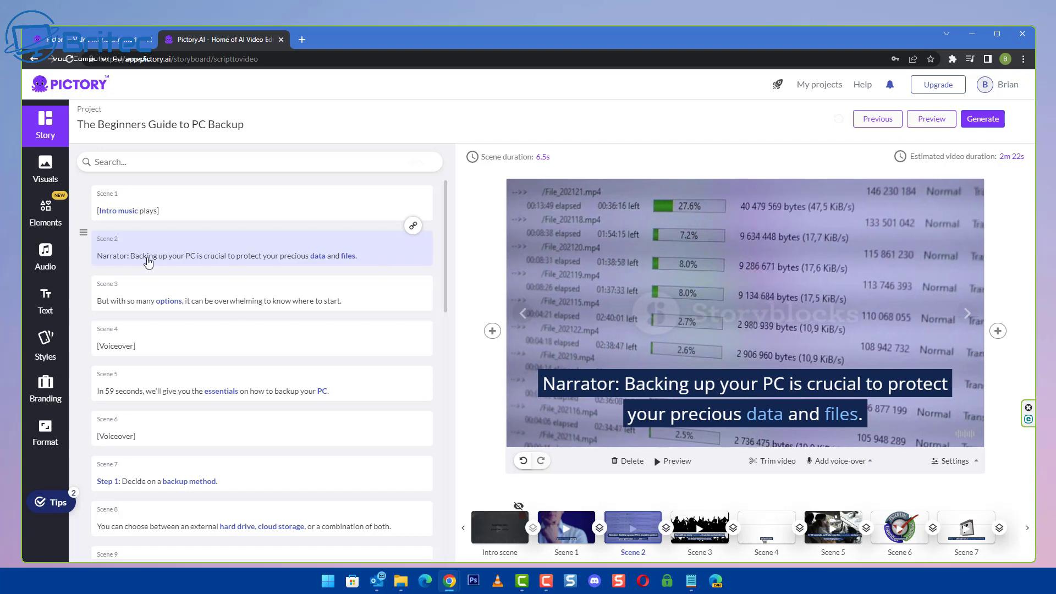
left_click(155, 302)
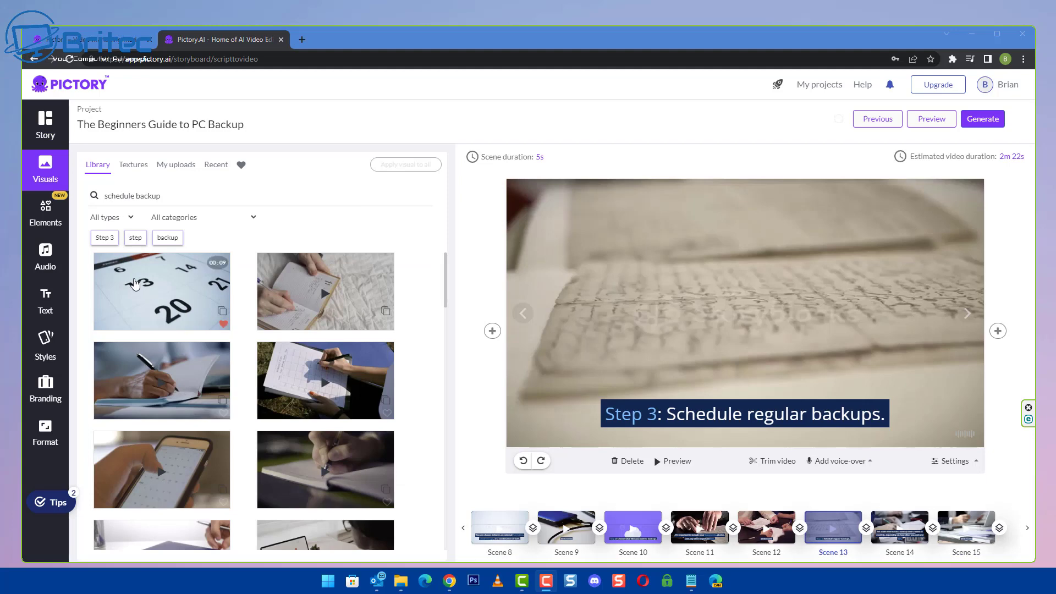
Step: Apply the calendar clip with a red-circled date to Scene 13, 'Step 3: Schedule regular backups'
scroll(161, 312, "down", 4)
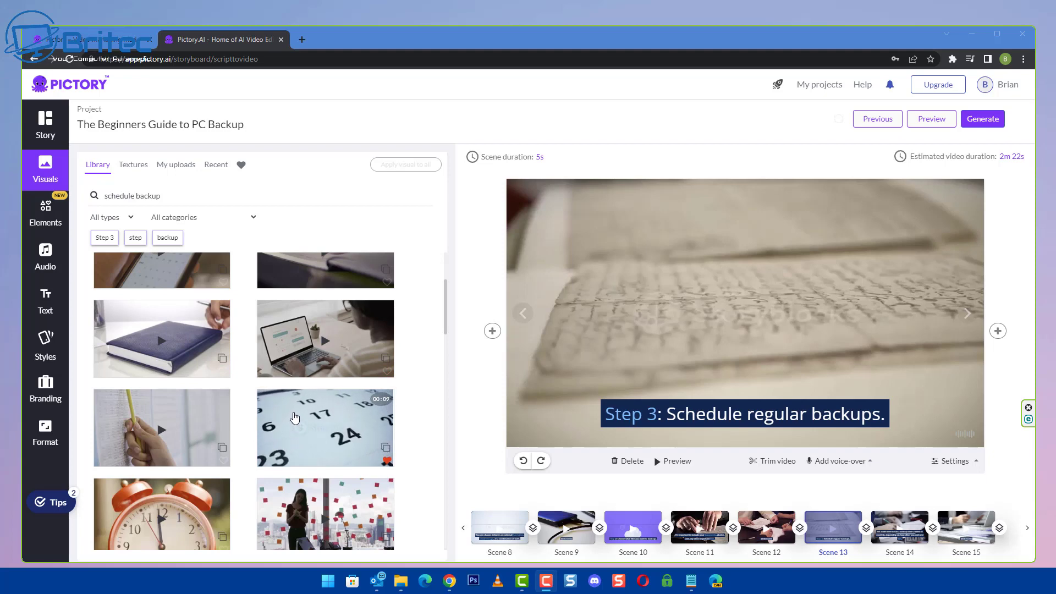
scroll(178, 308, "up", 4)
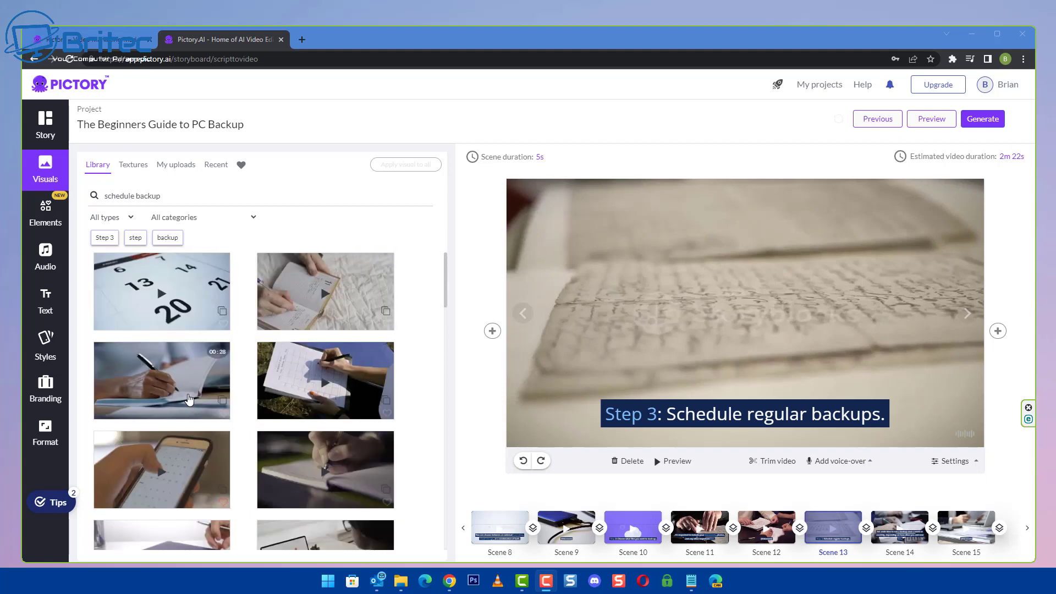
left_click(179, 308)
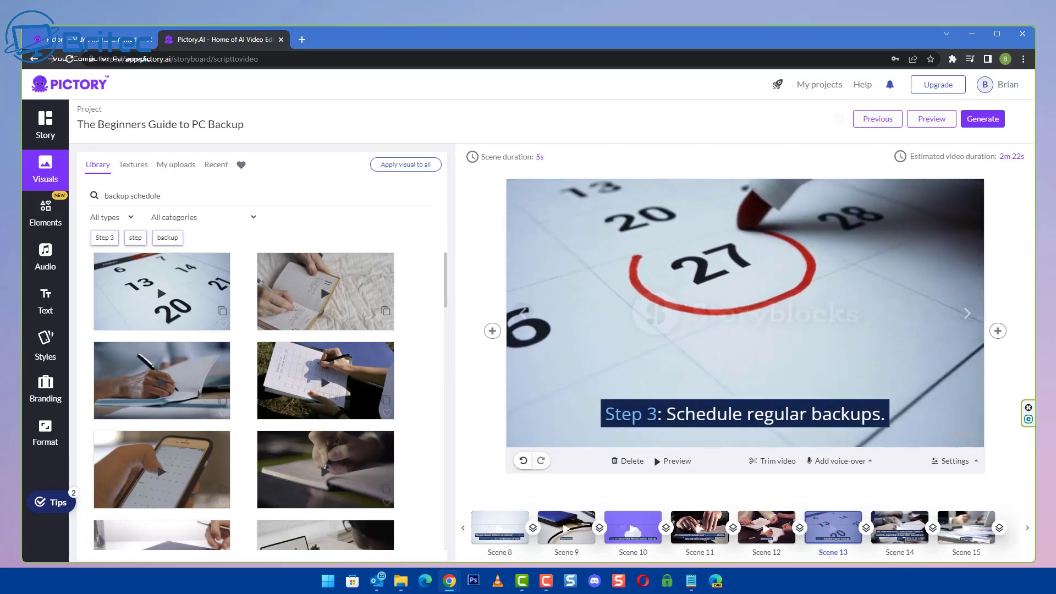
key("F10")
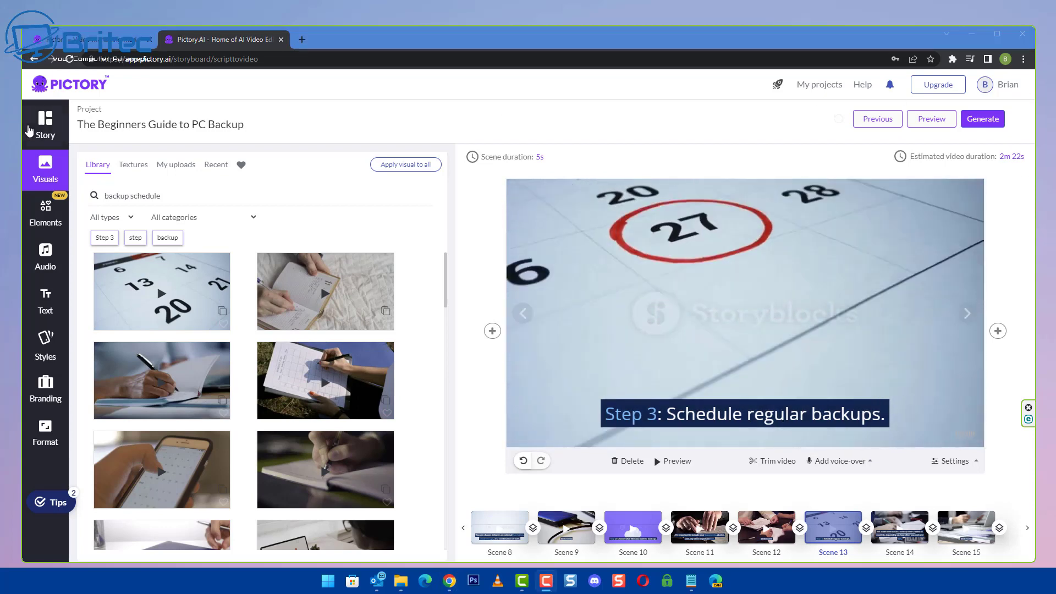
Step: Preview Scenes 10, 11 and 13, then bring up the stock visuals library for Scene 11
left_click(45, 125)
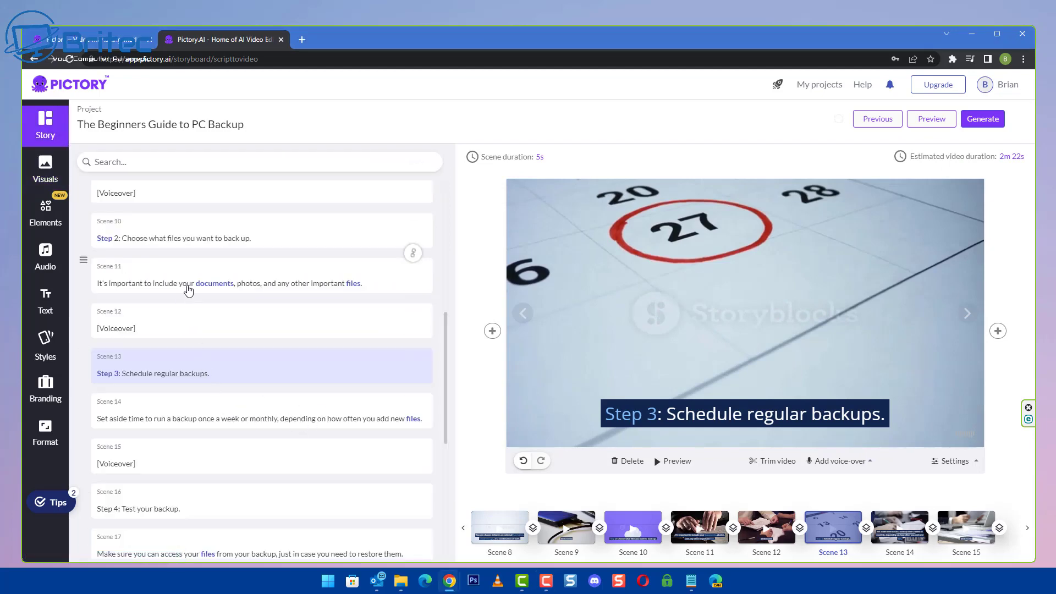
left_click(189, 288)
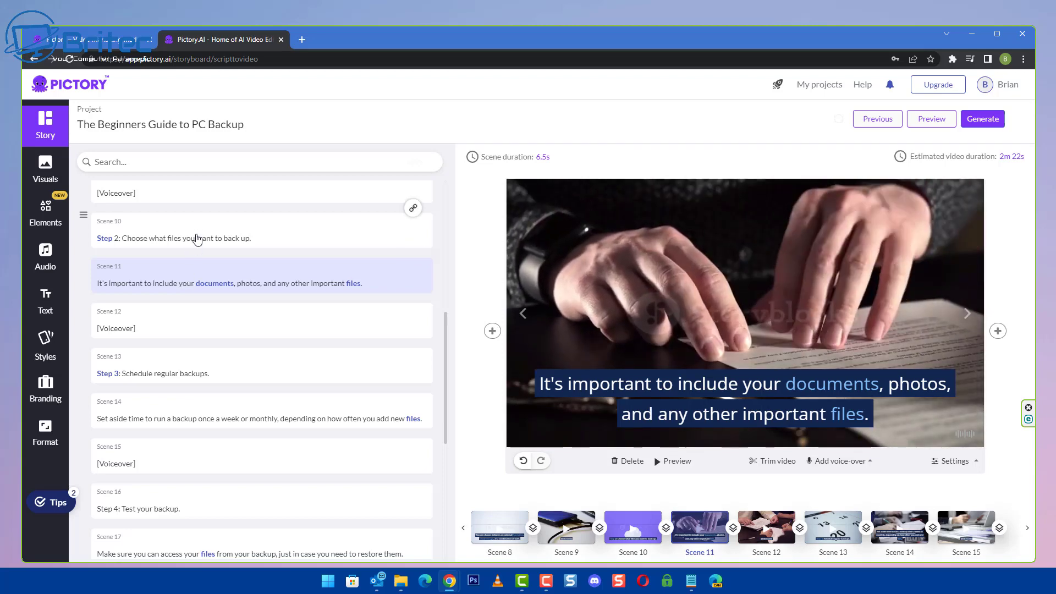
left_click(197, 240)
left_click(192, 283)
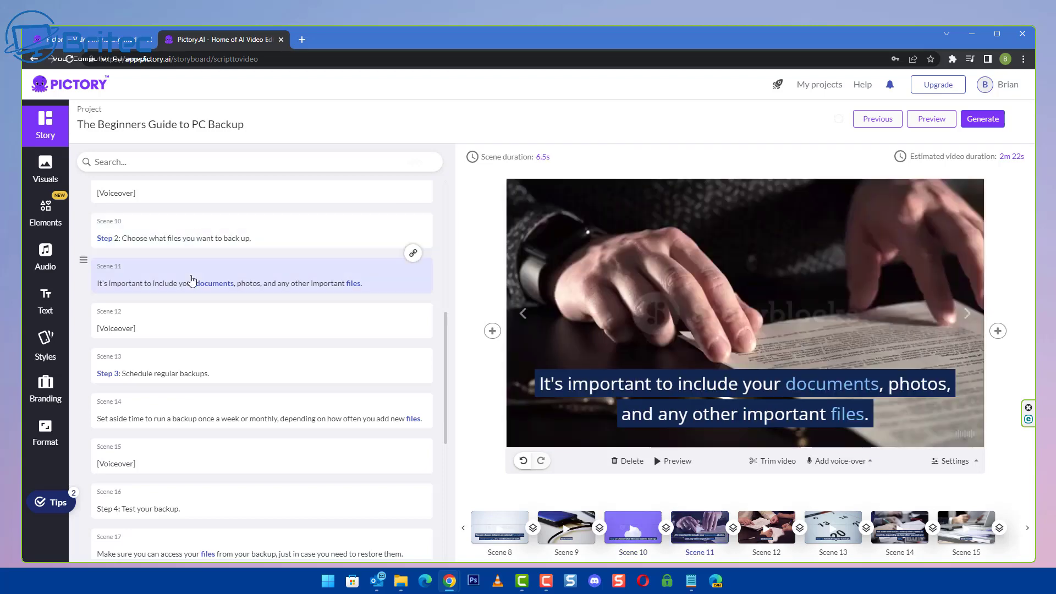
left_click(152, 378)
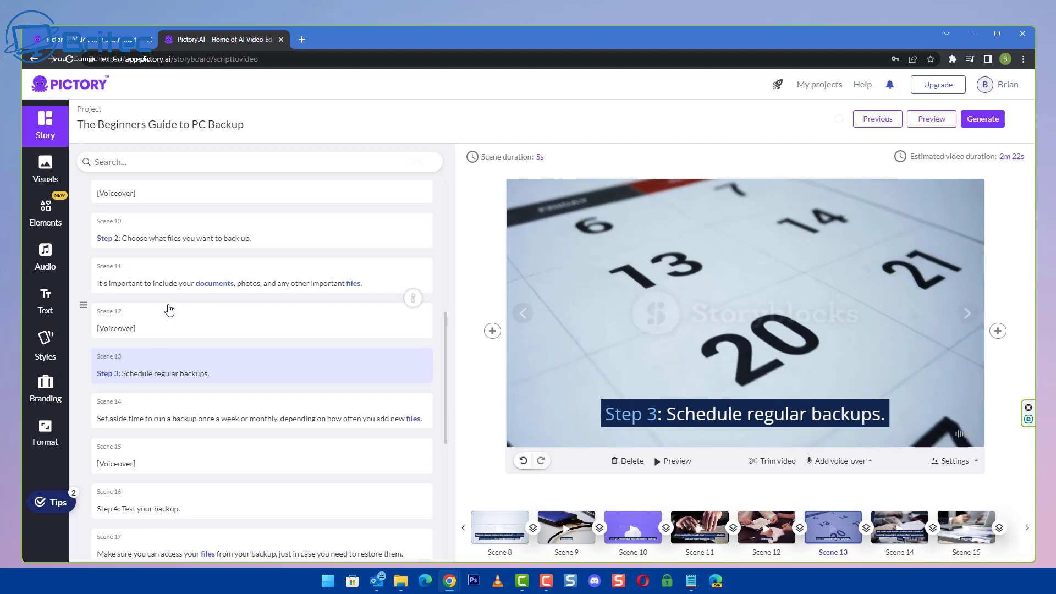
left_click(174, 279)
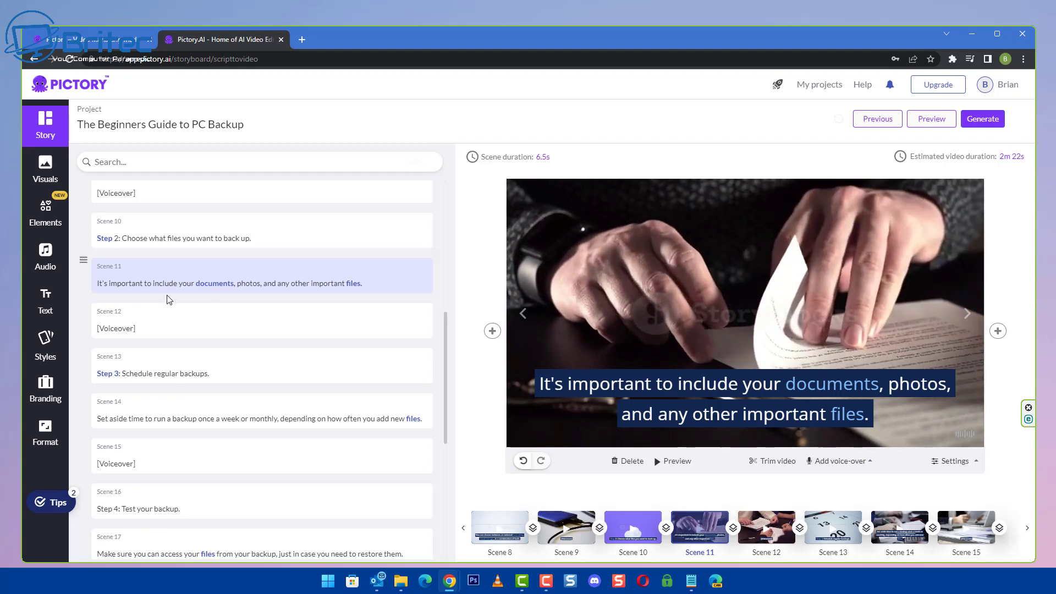
left_click(49, 175)
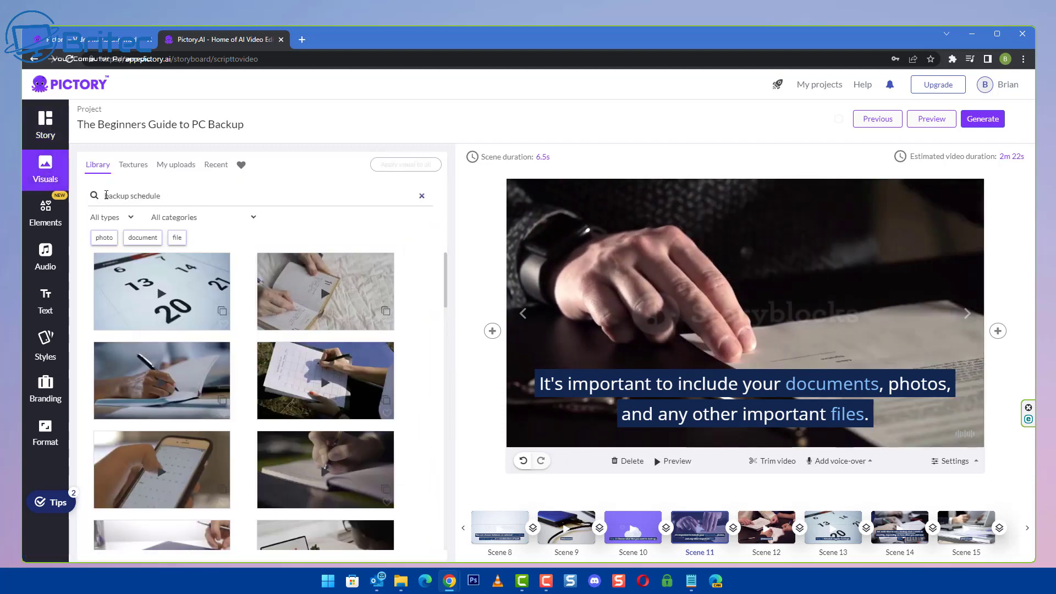
Step: Change the visuals search from 'backup schedule' to 'data backup' and run it
left_click(99, 196)
left_click(109, 237)
type("d")
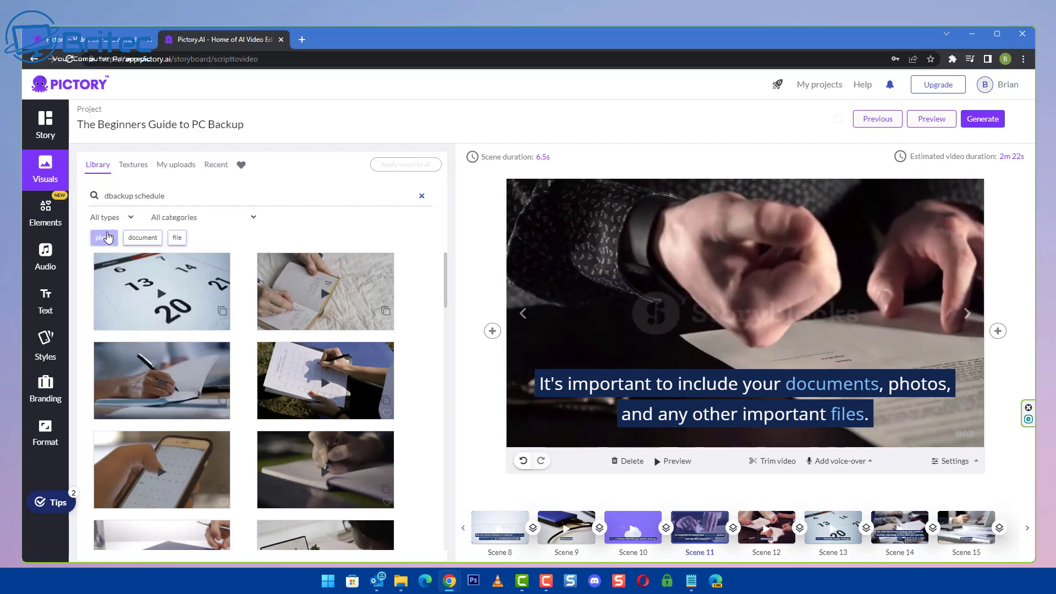
type("ata")
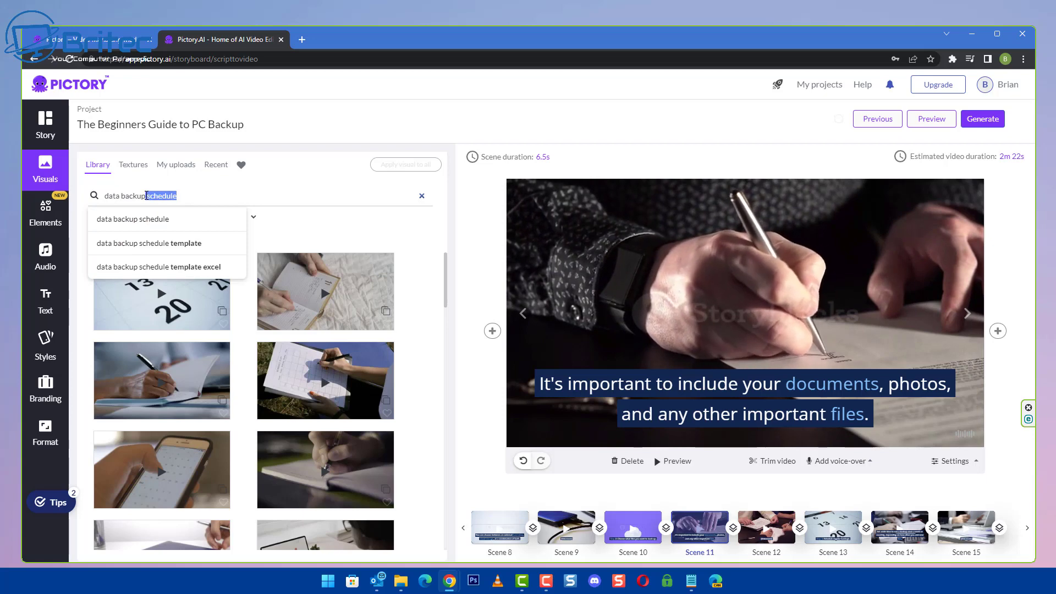
key("BackSpace")
key("Return")
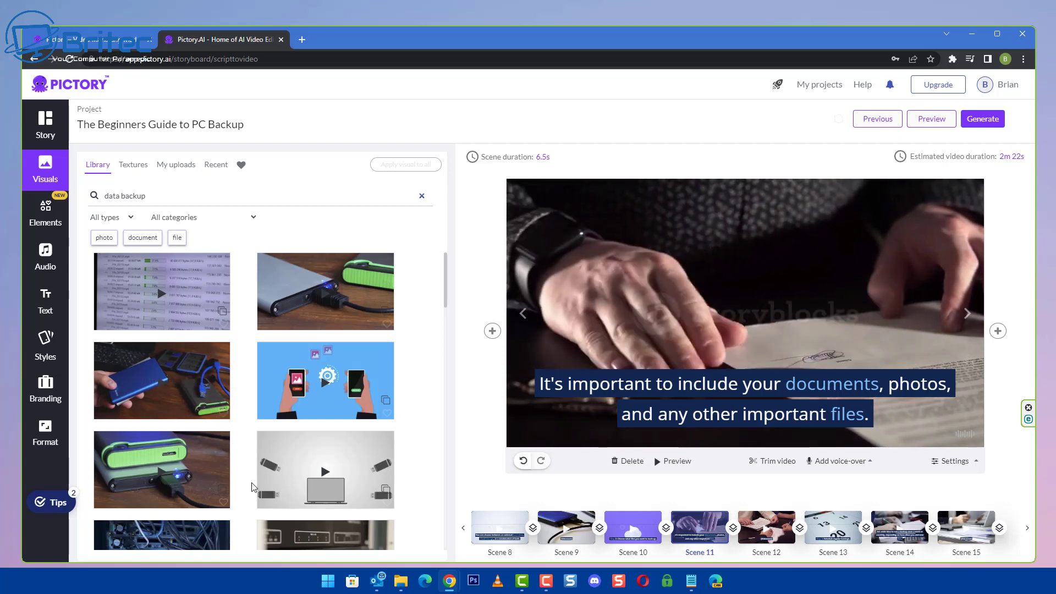
mouse_move(166, 401)
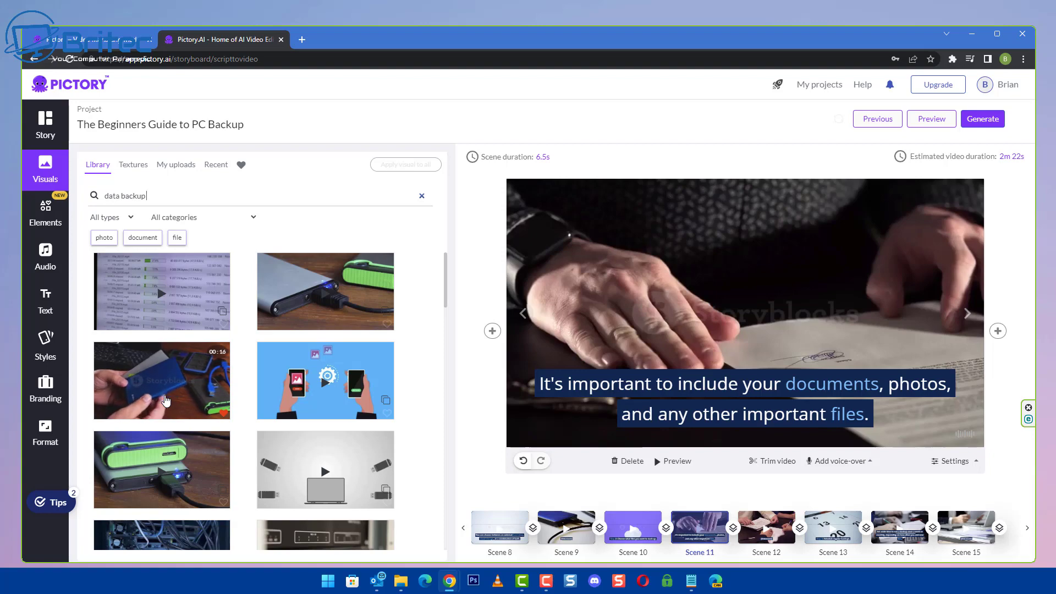
Step: Apply the blue backup drive clip from the results to Scene 11
scroll(165, 400, "down", 3)
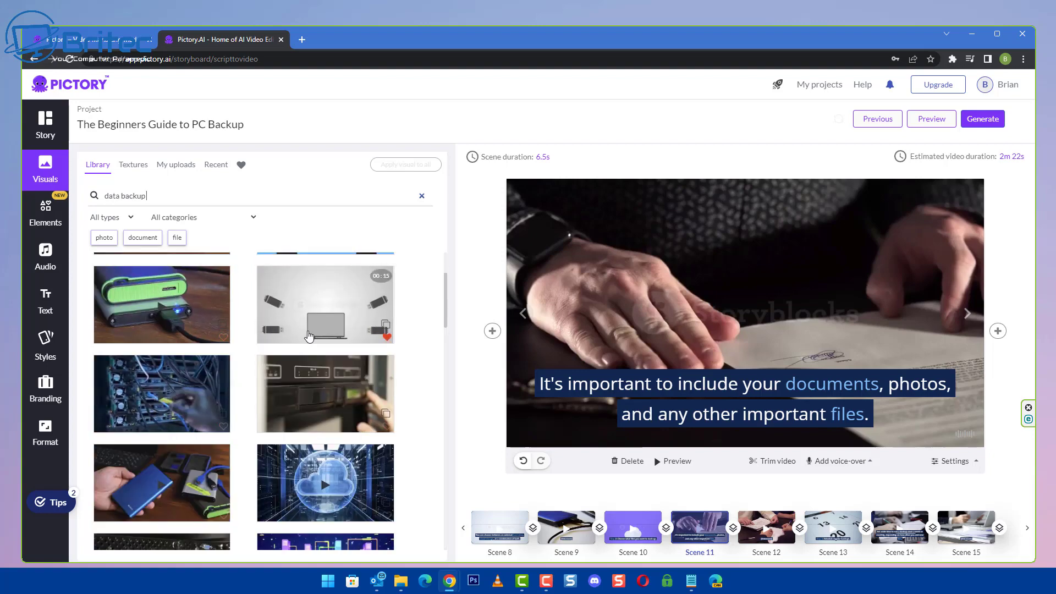
scroll(271, 365, "down", 5)
scroll(272, 366, "down", 6)
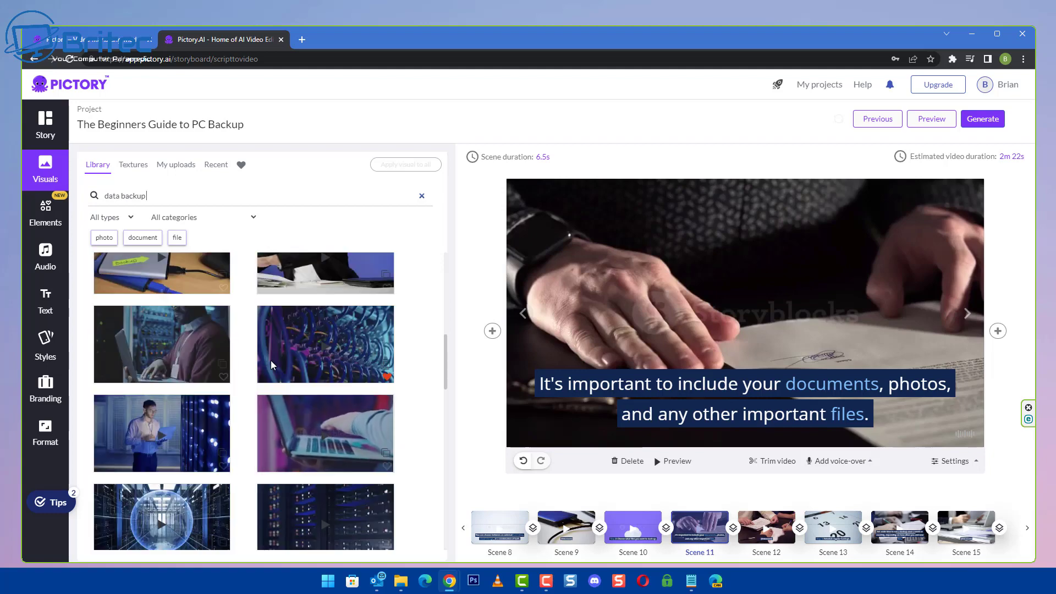
scroll(270, 366, "down", 4)
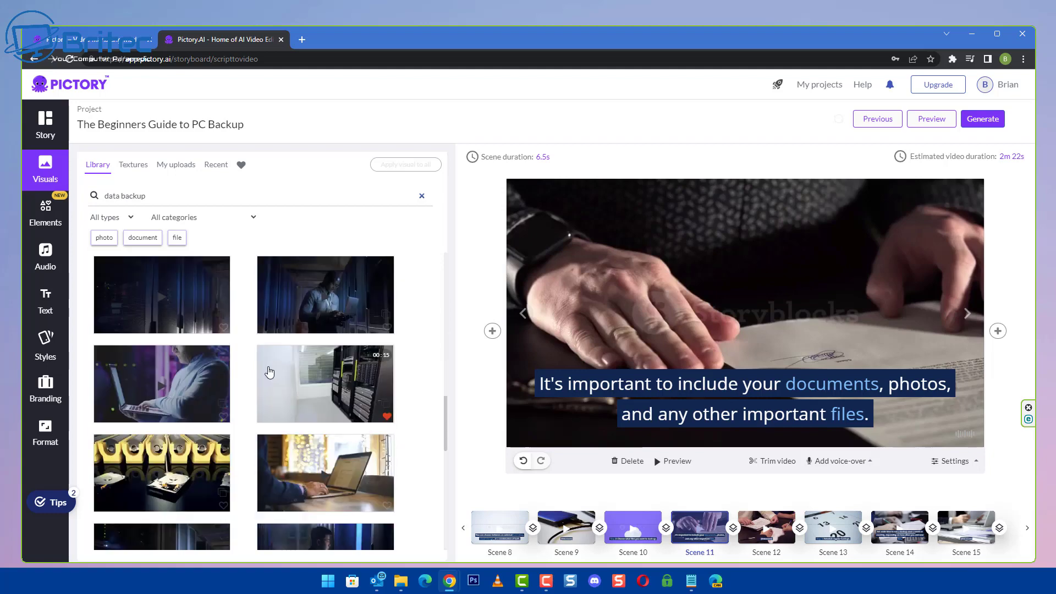
scroll(270, 373, "down", 5)
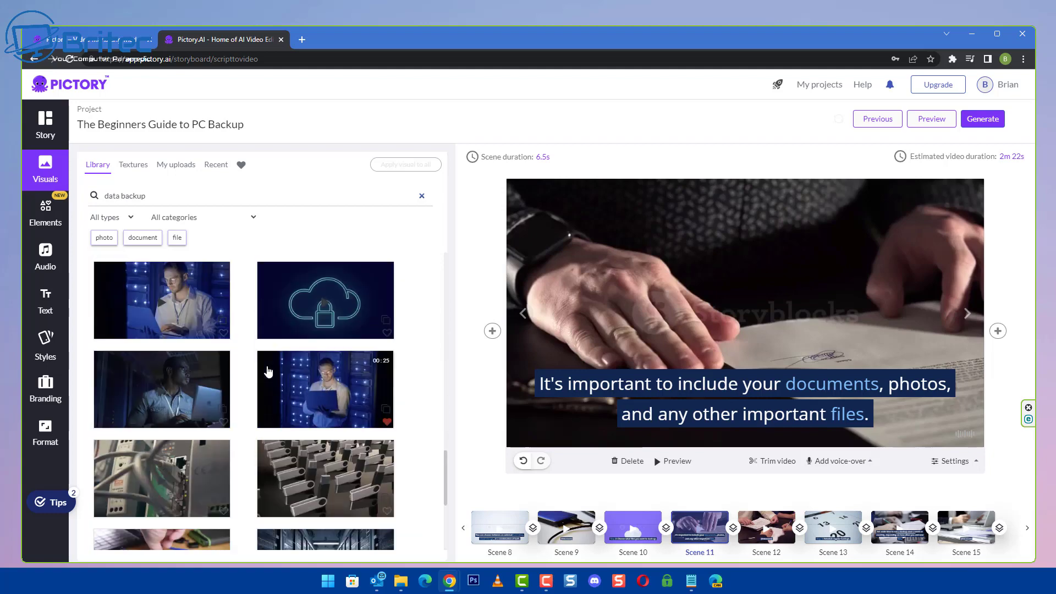
scroll(269, 372, "up", 10)
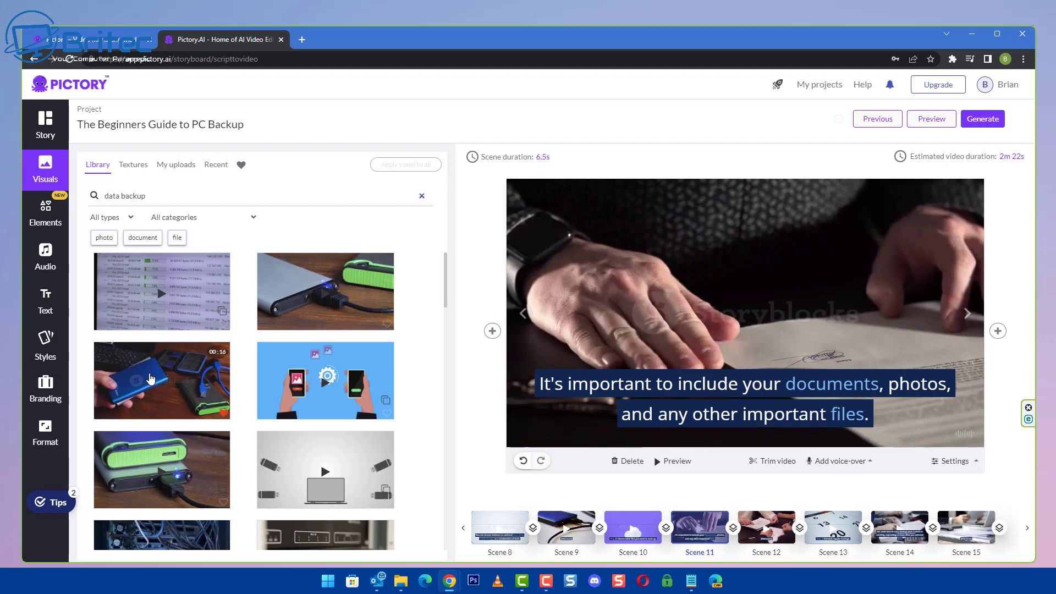
left_click(150, 378)
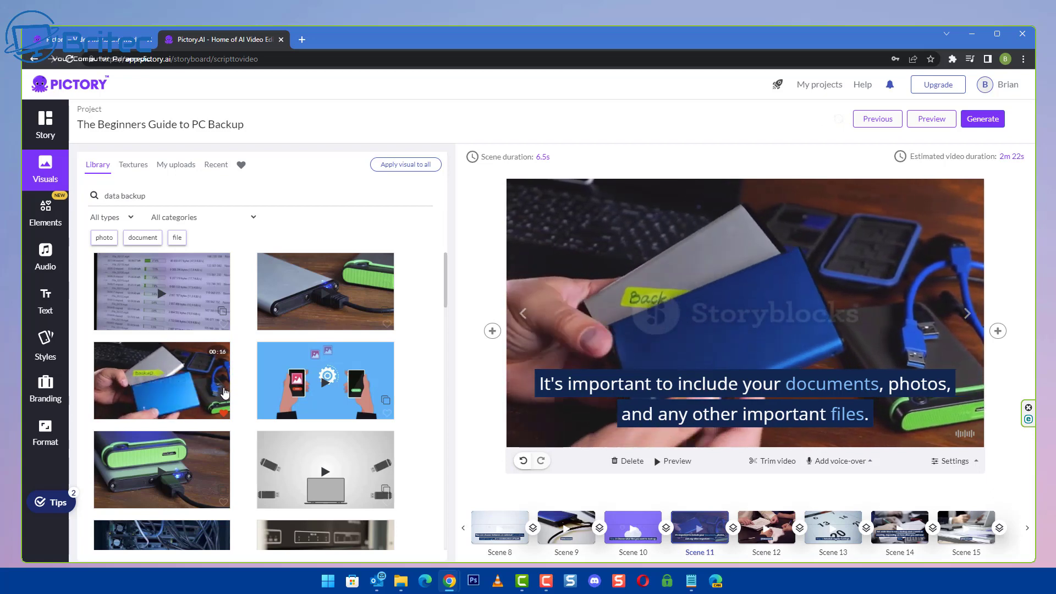
Step: Replace 'data' in the visuals search with 'documents'
scroll(210, 363, "down", 3)
scroll(185, 327, "up", 3)
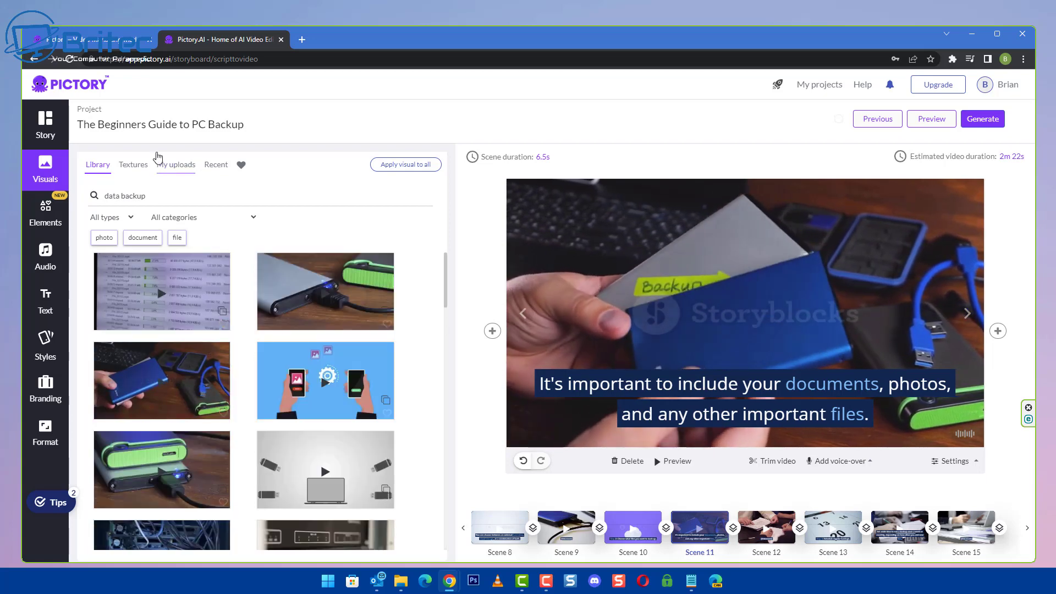
left_click(120, 196)
double_click(119, 196)
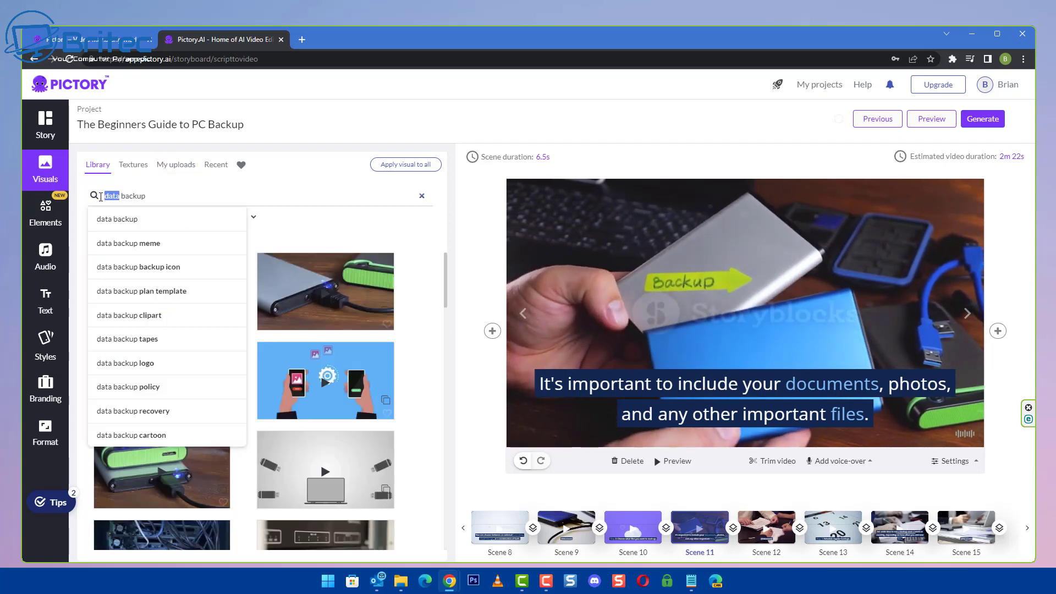
type("docu")
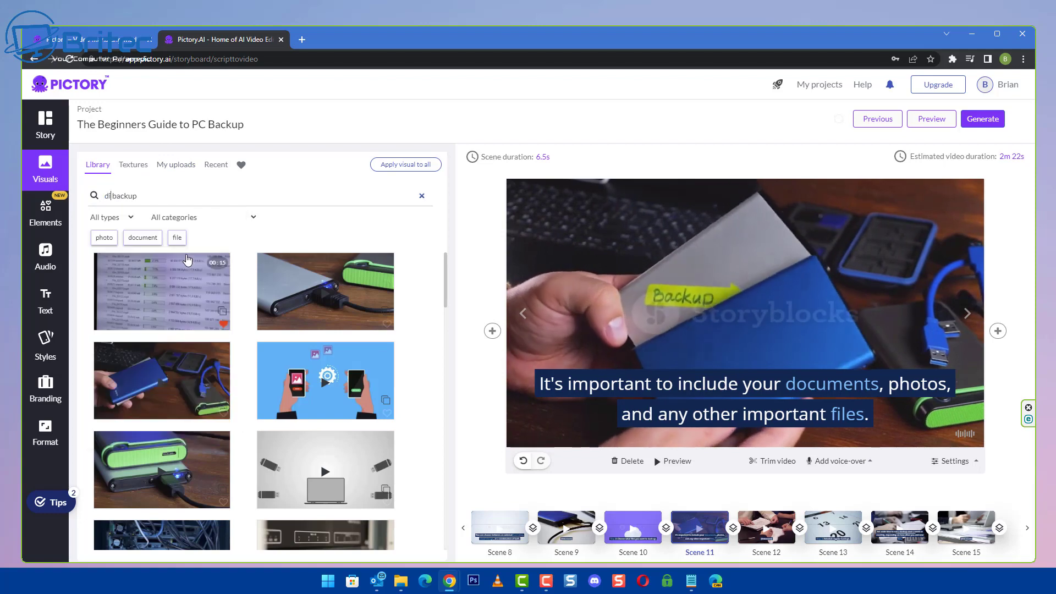
type("ments")
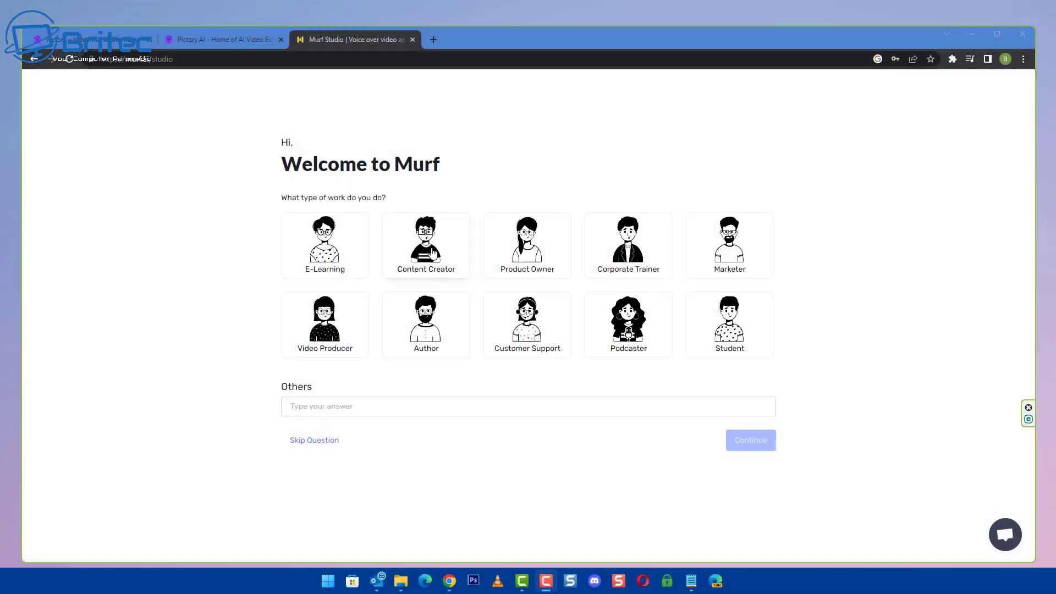
Step: Choose Content Creator, title the project 'The Beginner's Guide to PC Backup', and pick the Presentation template
left_click(433, 254)
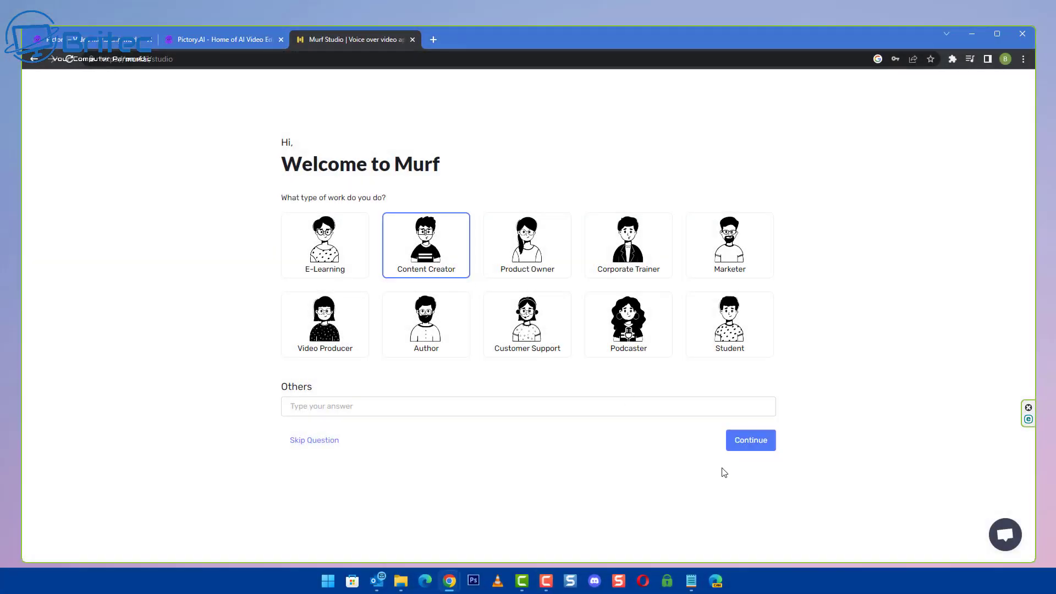
left_click(743, 442)
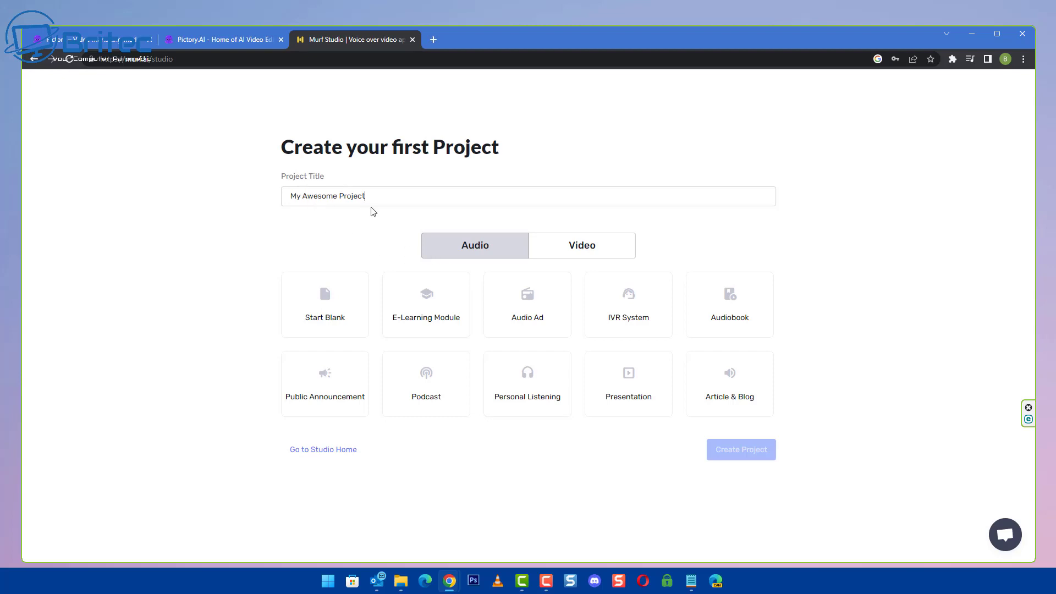
left_click_drag(386, 194, 253, 197)
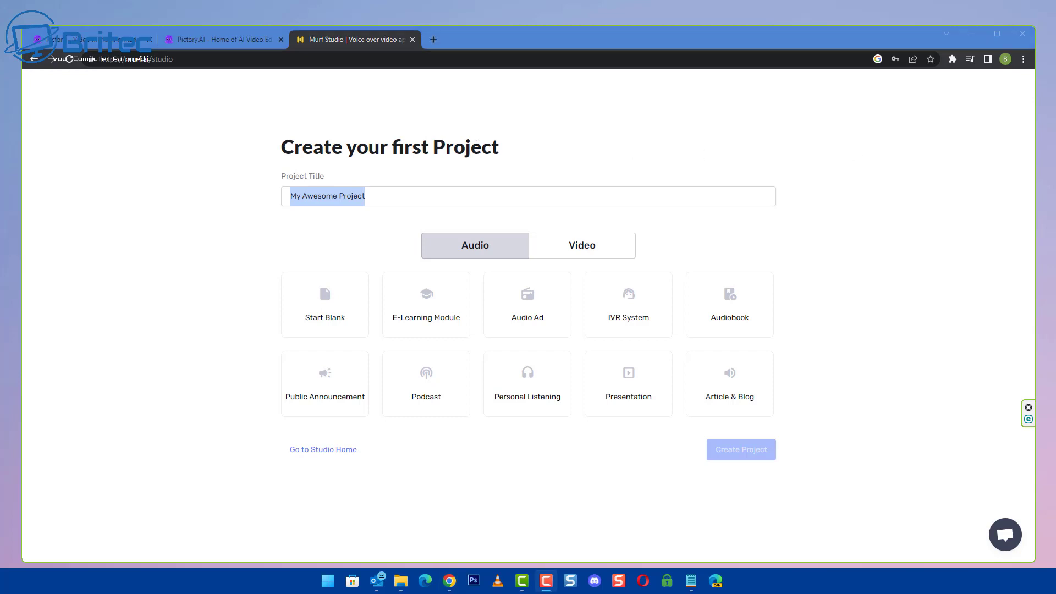
left_click(372, 201)
left_click_drag(373, 201, 262, 224)
type("The Beginner's Guide to PC Backup")
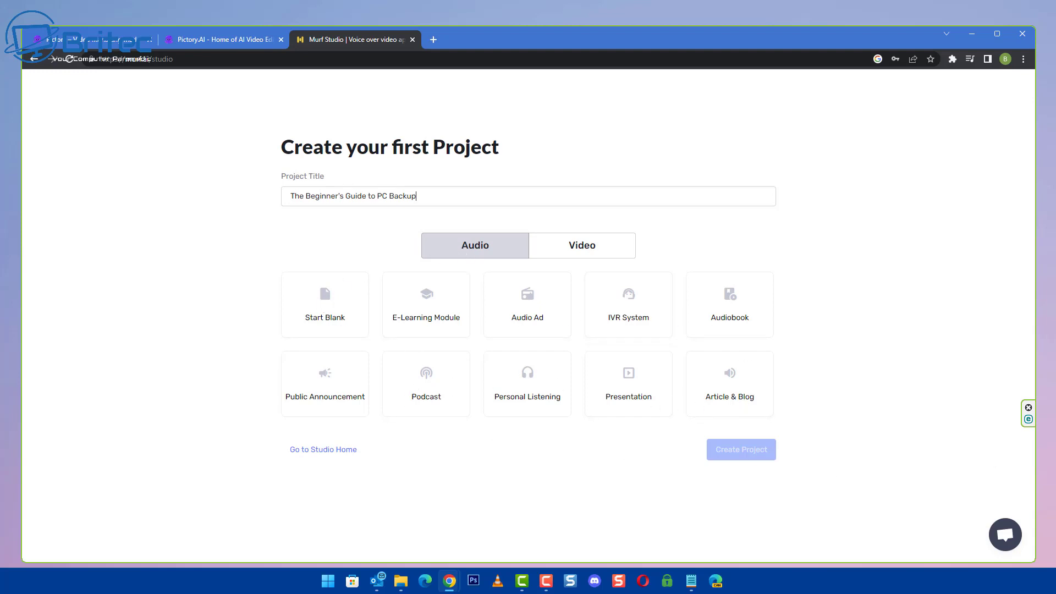
key("alt+Tab")
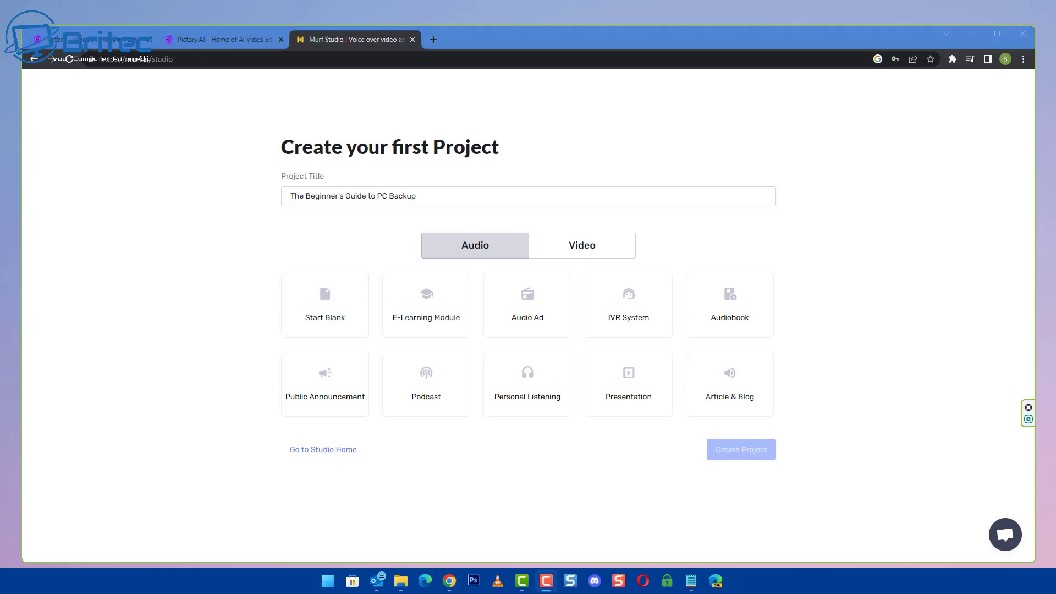
left_click(629, 404)
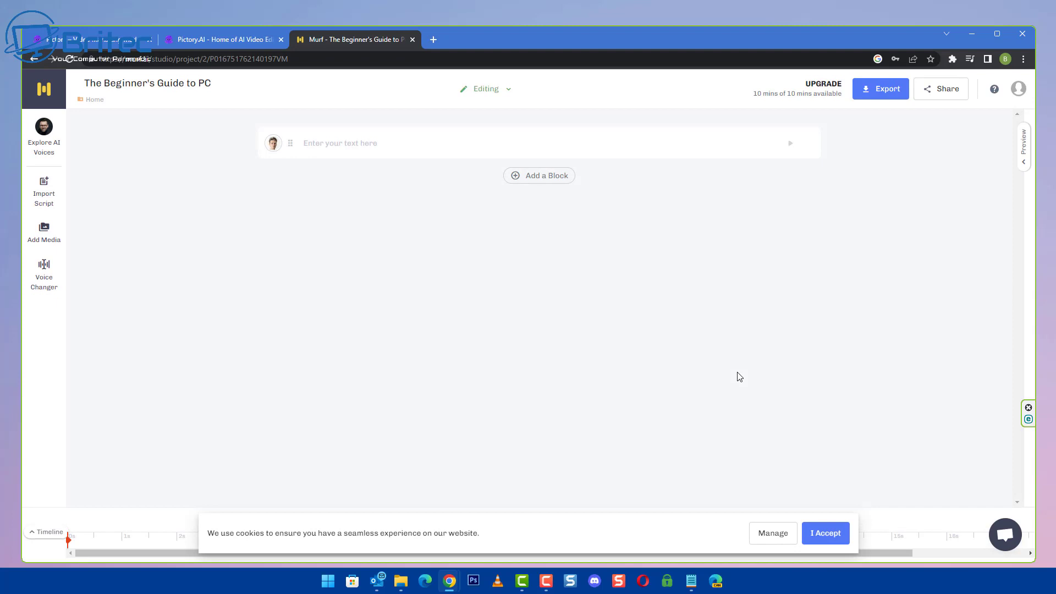
Step: Browse Murf's AI voice list for the empty text block, which uses Nate (M)
left_click(44, 142)
mouse_move(596, 378)
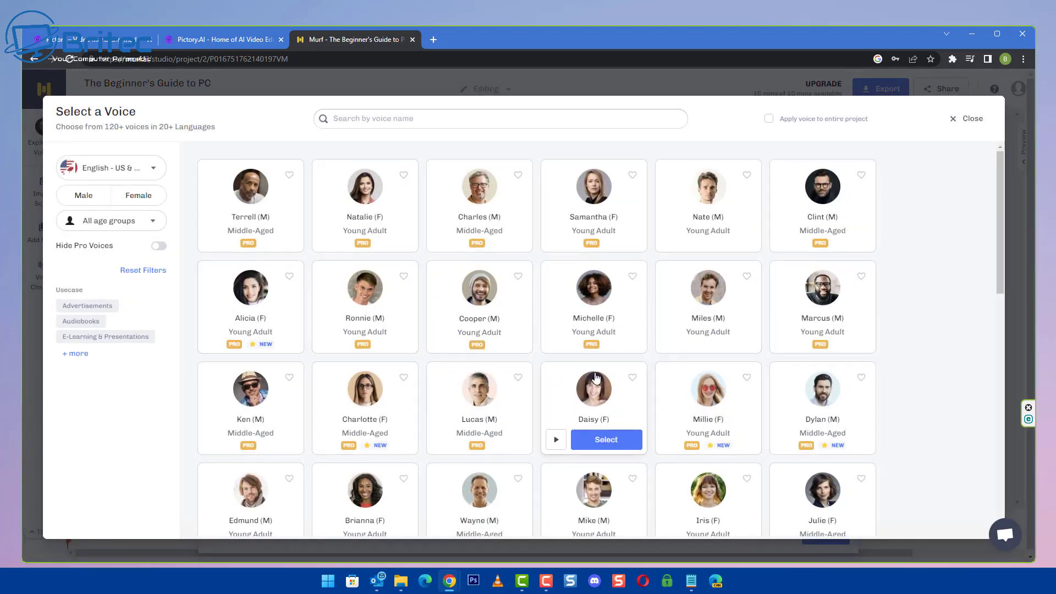
mouse_move(823, 381)
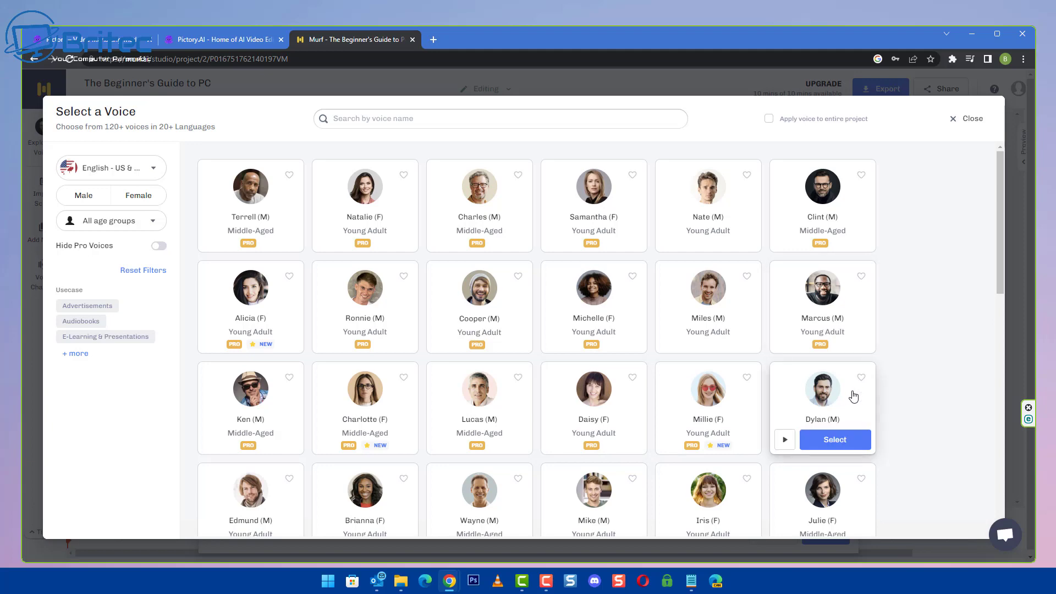
scroll(861, 393, "down", 3)
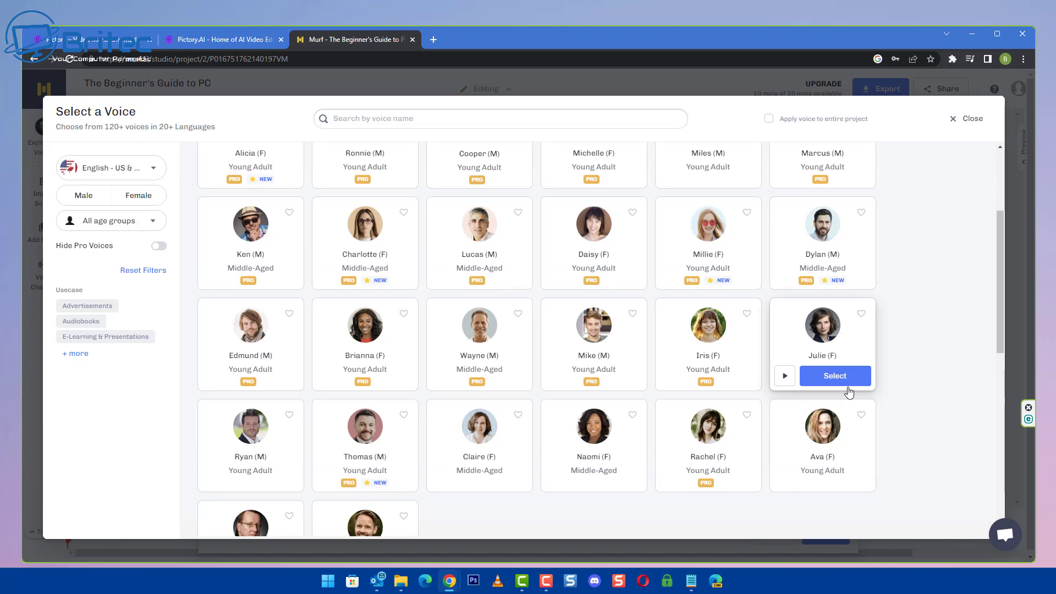
scroll(850, 392, "down", 3)
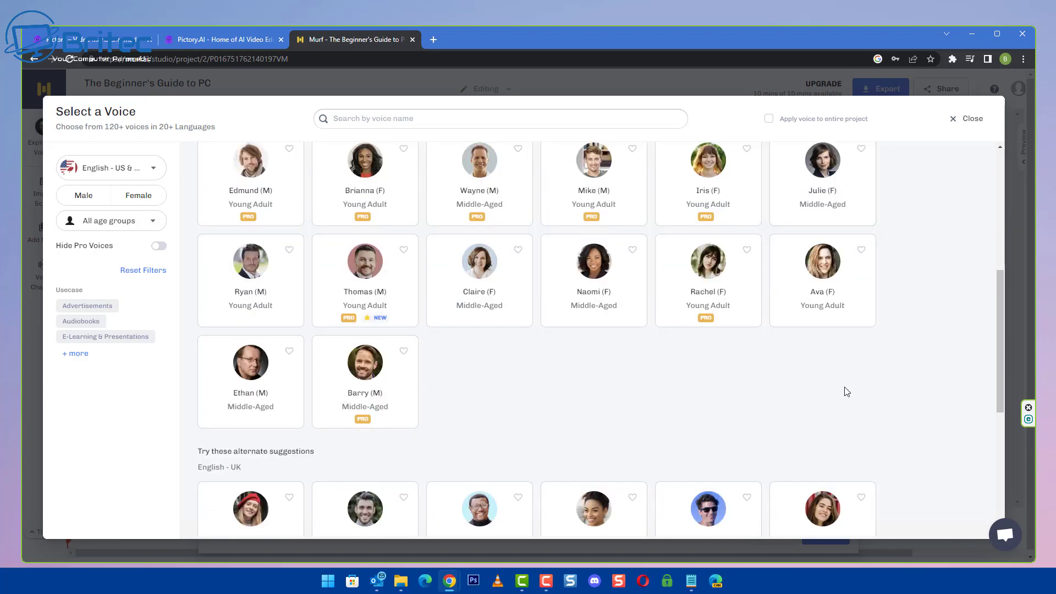
scroll(848, 392, "down", 3)
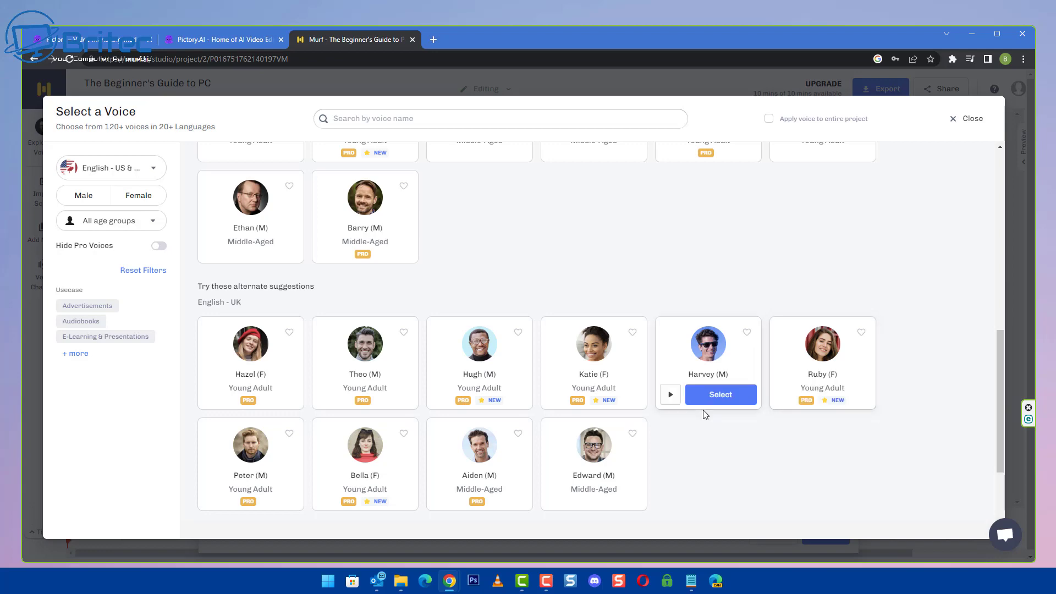
scroll(681, 414, "up", 3)
scroll(680, 414, "up", 6)
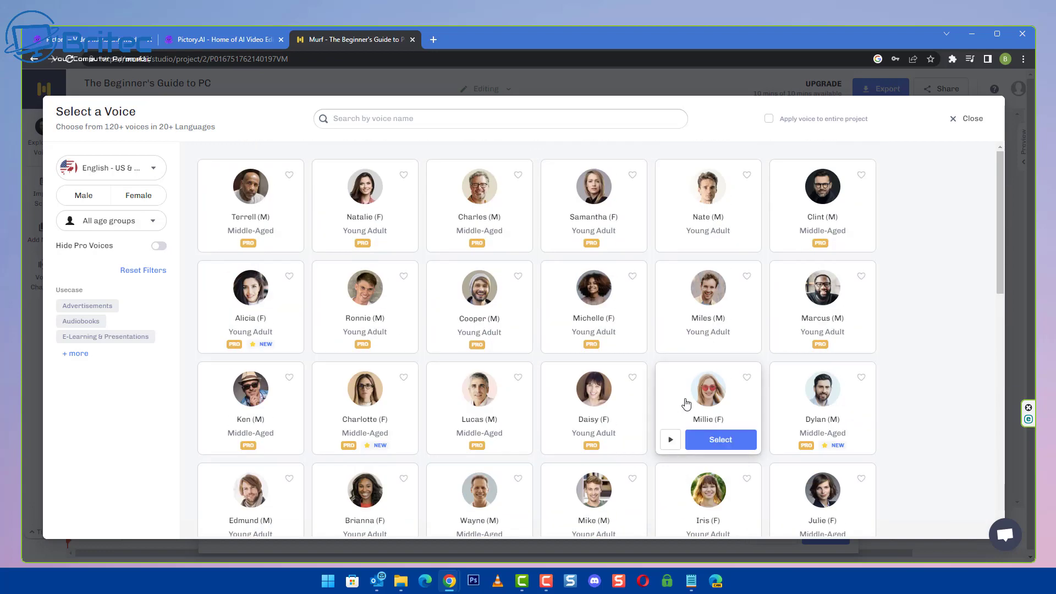
scroll(686, 403, "down", 5)
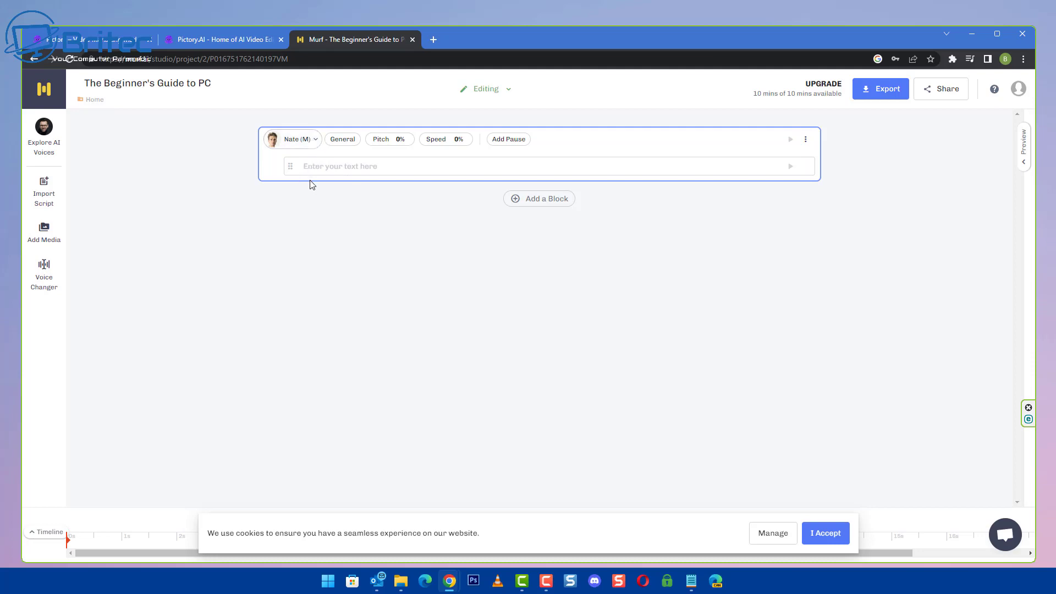
Step: Switch the block's voice to Ethan (M) and paste the backup script split by paragraphs
key("ctrl+v")
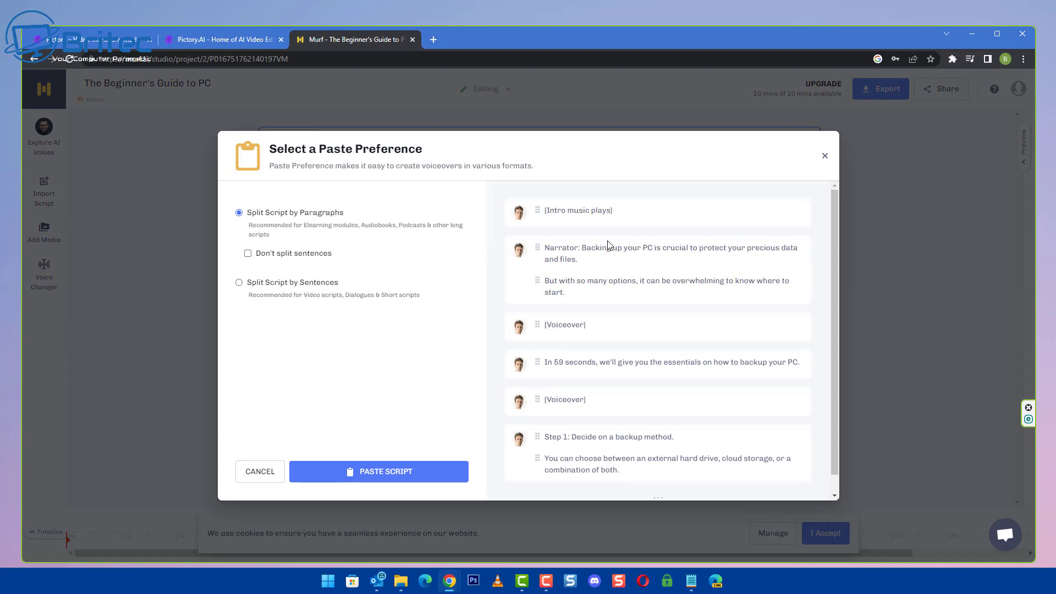
left_click(825, 156)
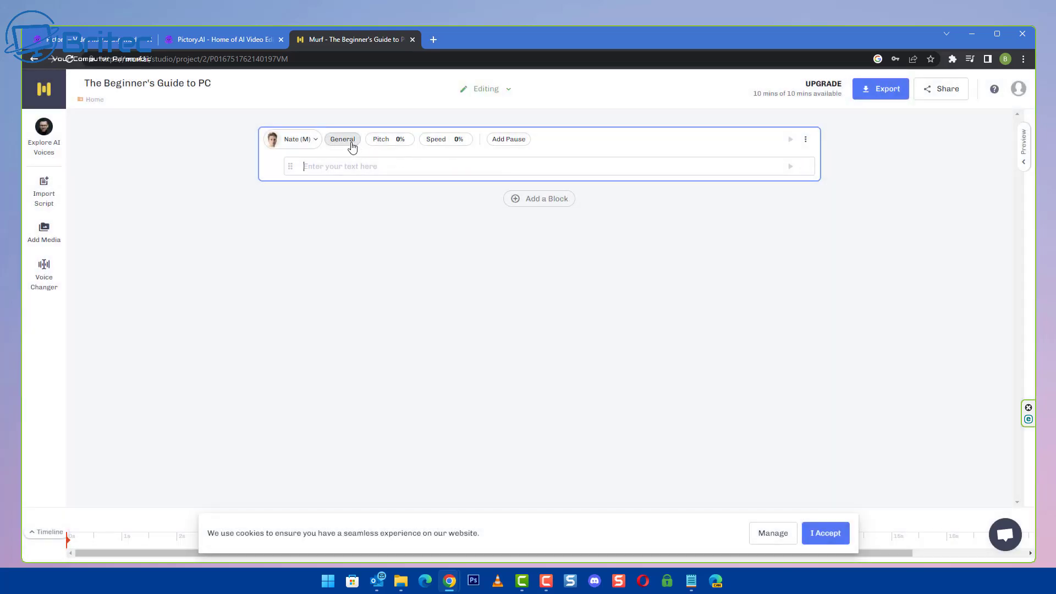
left_click(317, 142)
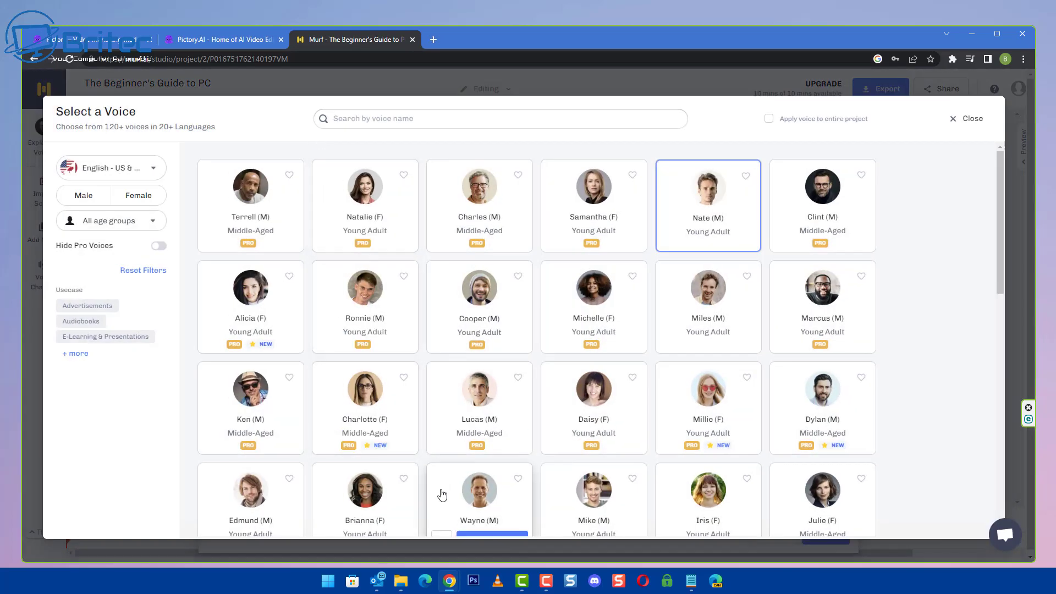
scroll(444, 494, "down", 5)
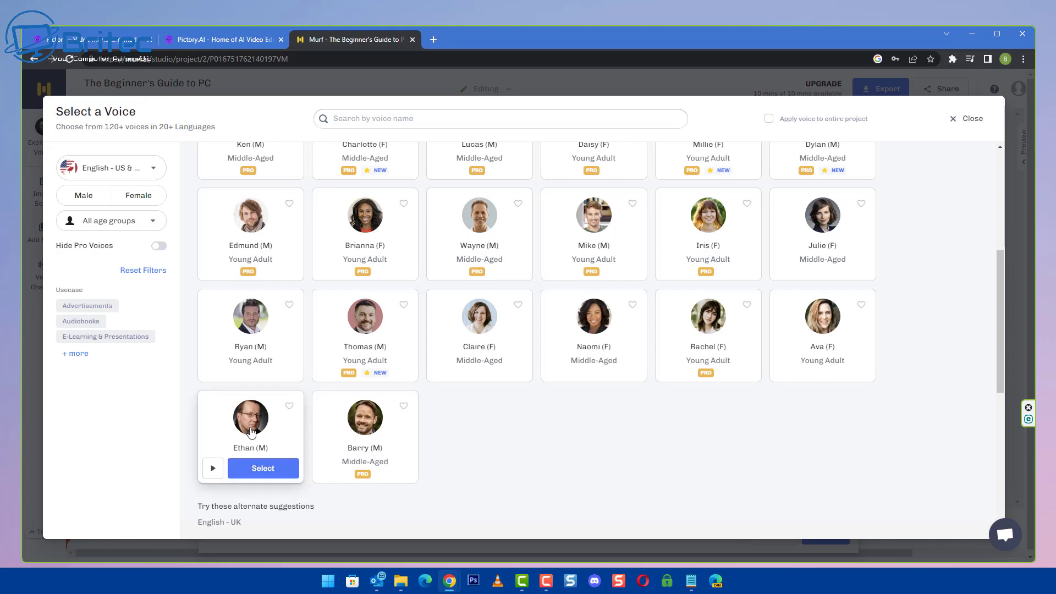
left_click(262, 469)
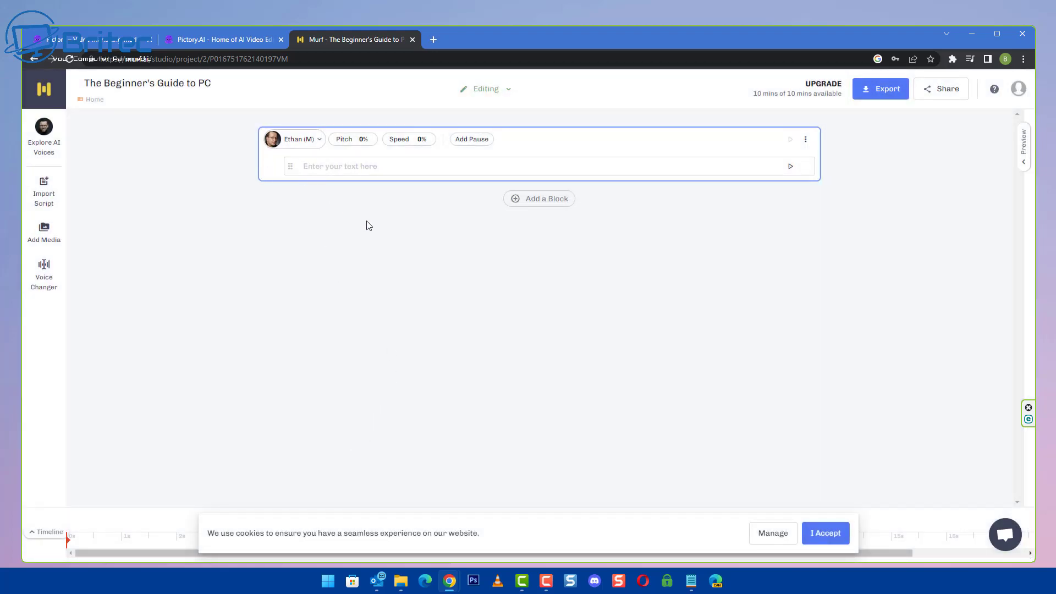
key("ctrl+v")
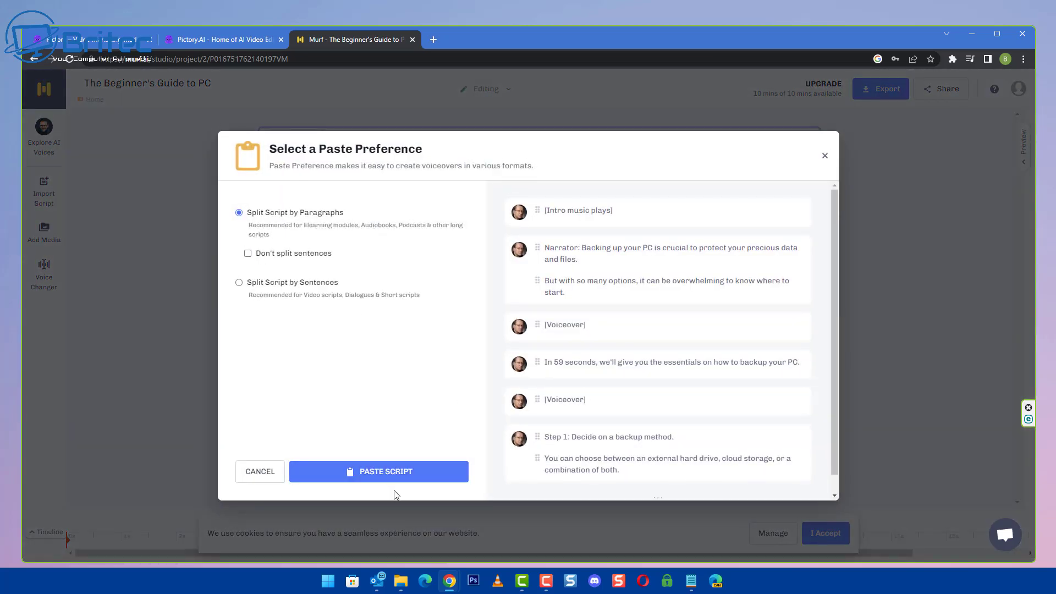
left_click(384, 471)
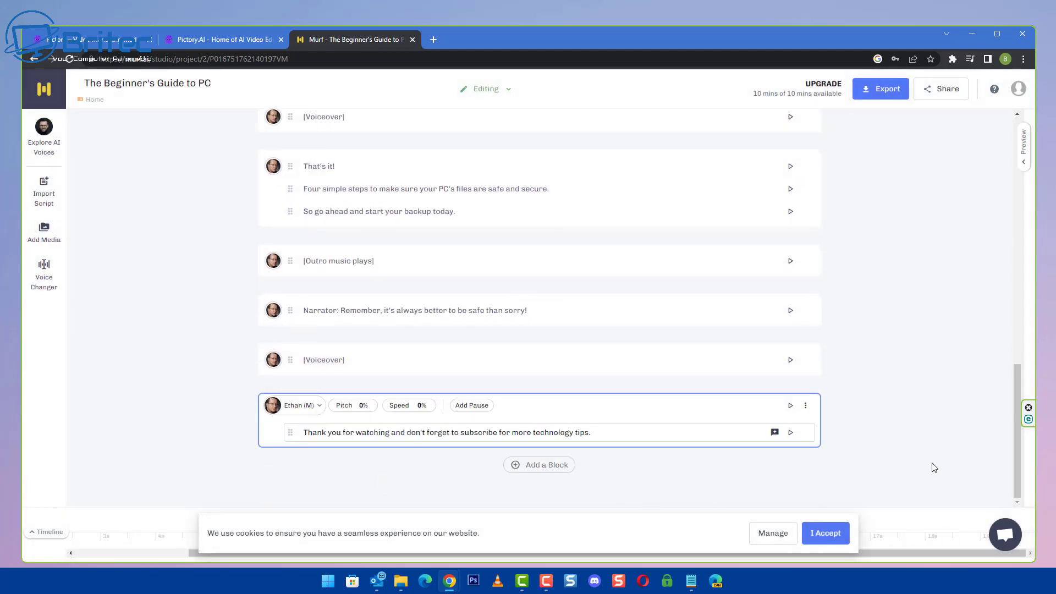
Step: Accept cookies, edit the first script block, and generate the 01:04.1 voiceover audio
left_click(823, 536)
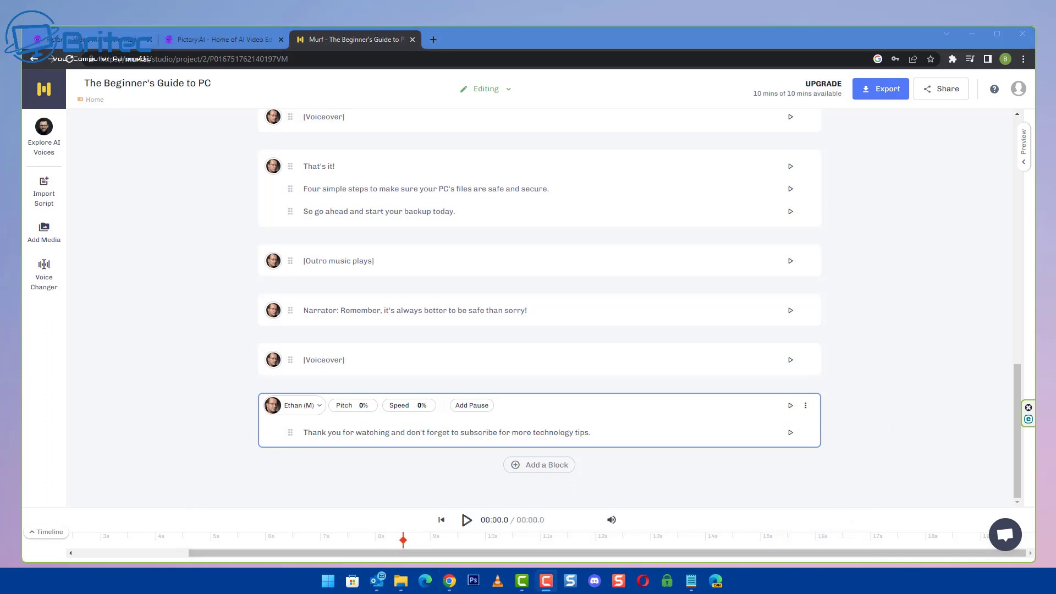
scroll(655, 289, "up", 10)
scroll(649, 285, "up", 5)
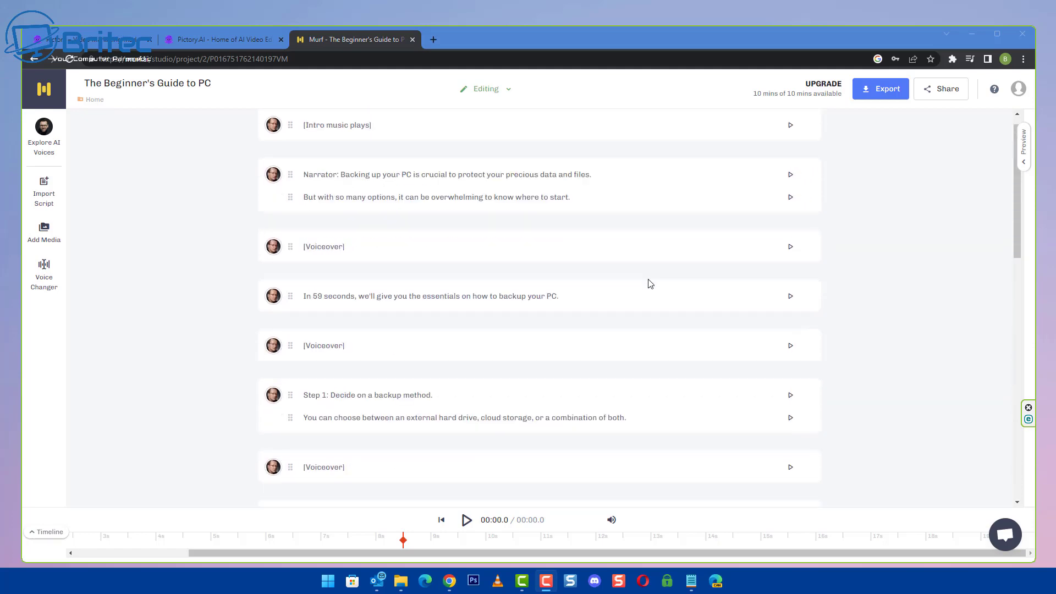
left_click(427, 146)
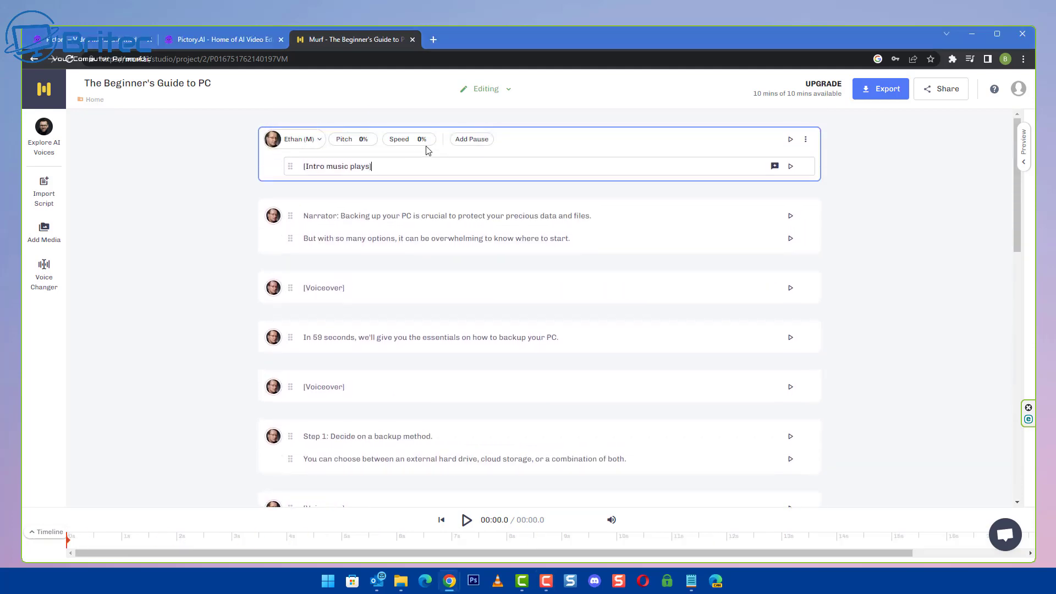
left_click(465, 521)
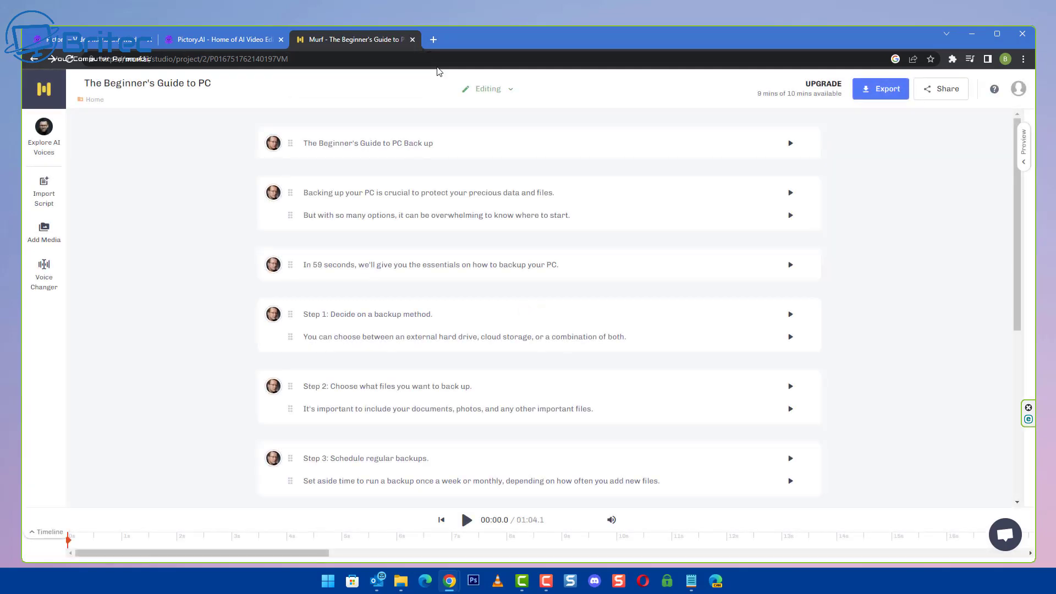
Step: Try downloading the voiceover as a voice-only single MP3, then go to the upgrade plans
left_click(896, 95)
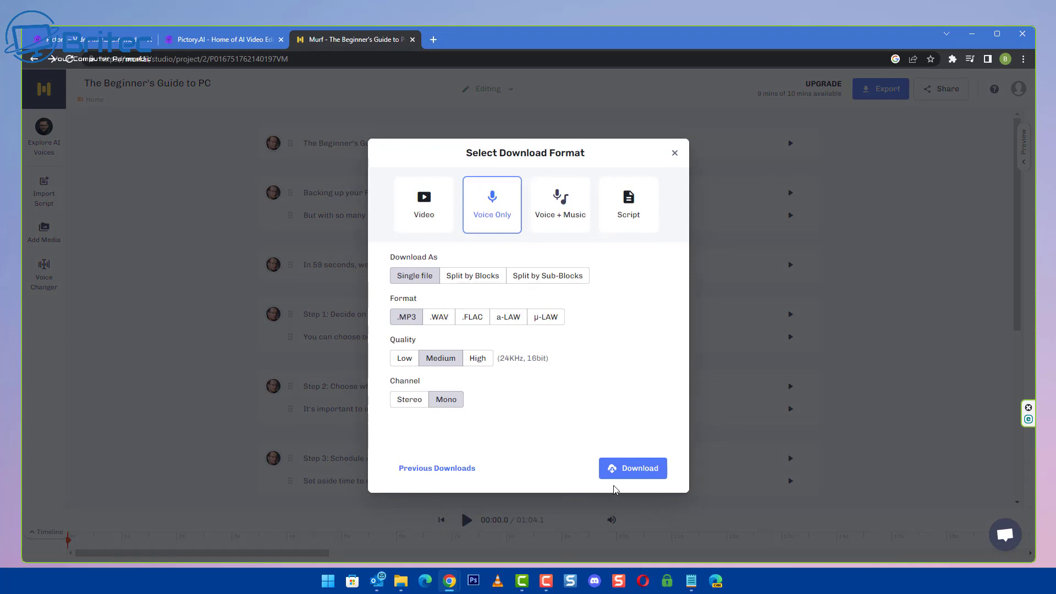
left_click(619, 471)
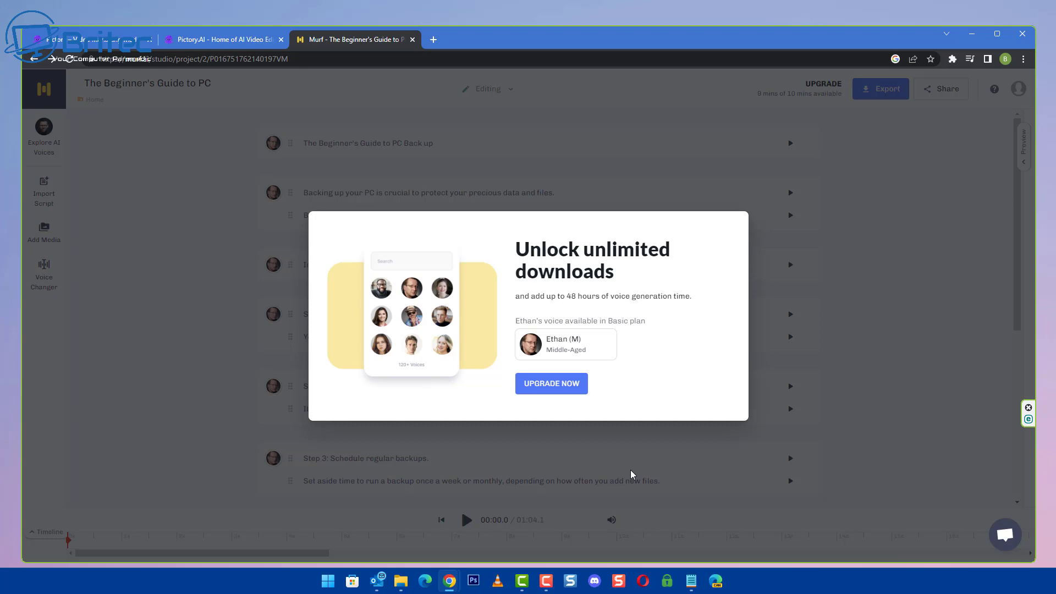
left_click(535, 391)
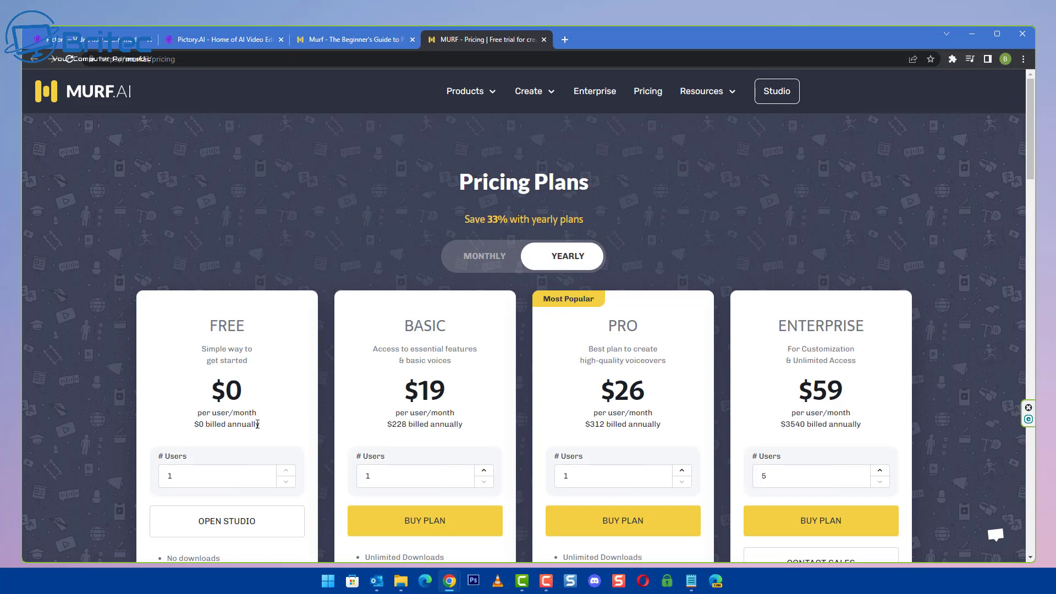
Step: Scroll Murf's pricing cards and highlight the Free plan's 'No downloads' limitation
scroll(187, 465, "down", 3)
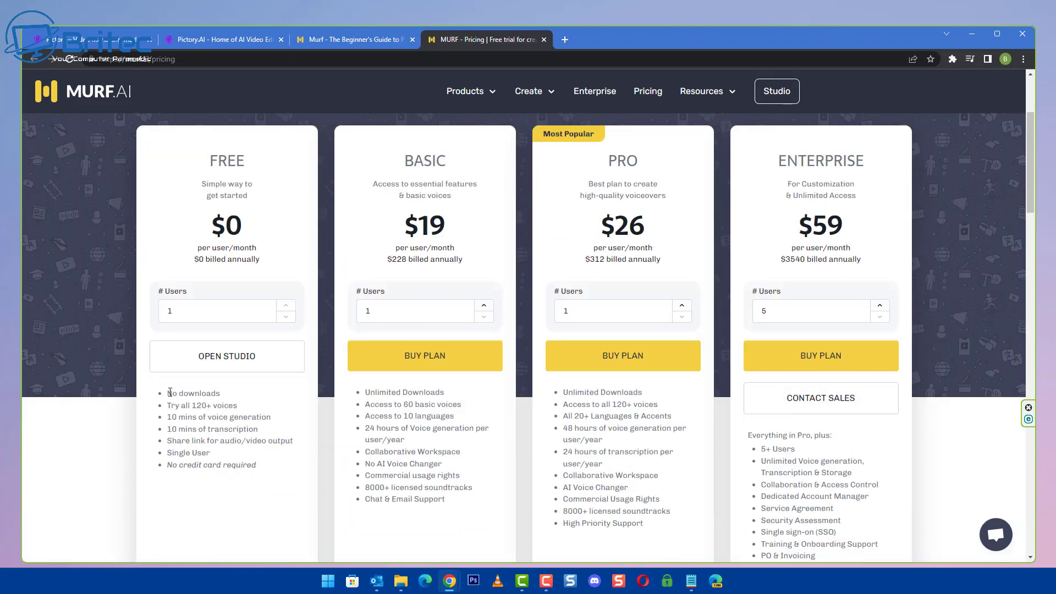
left_click_drag(181, 392, 225, 395)
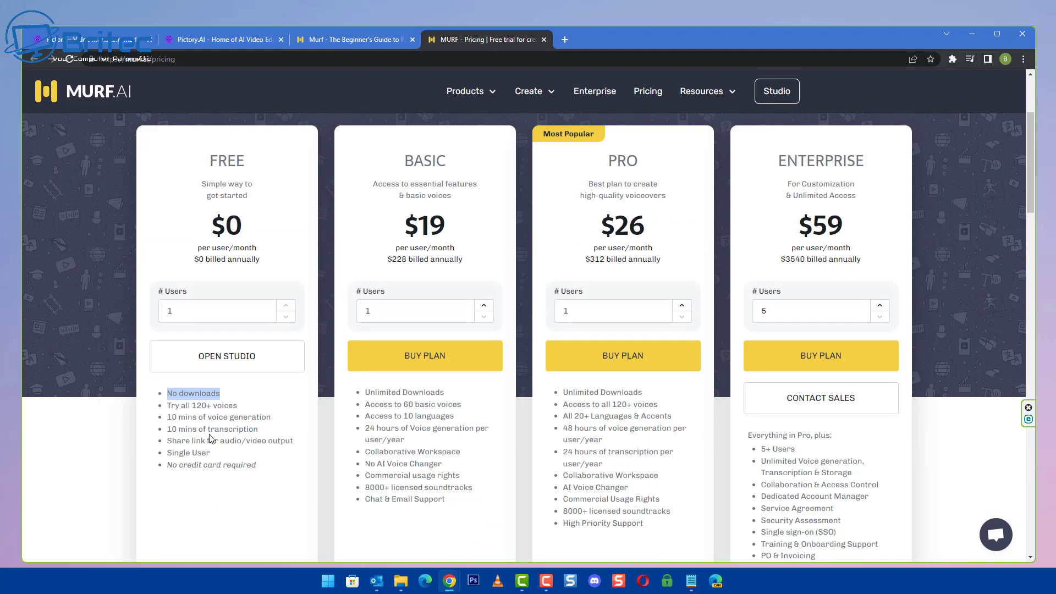
scroll(209, 438, "up", 2)
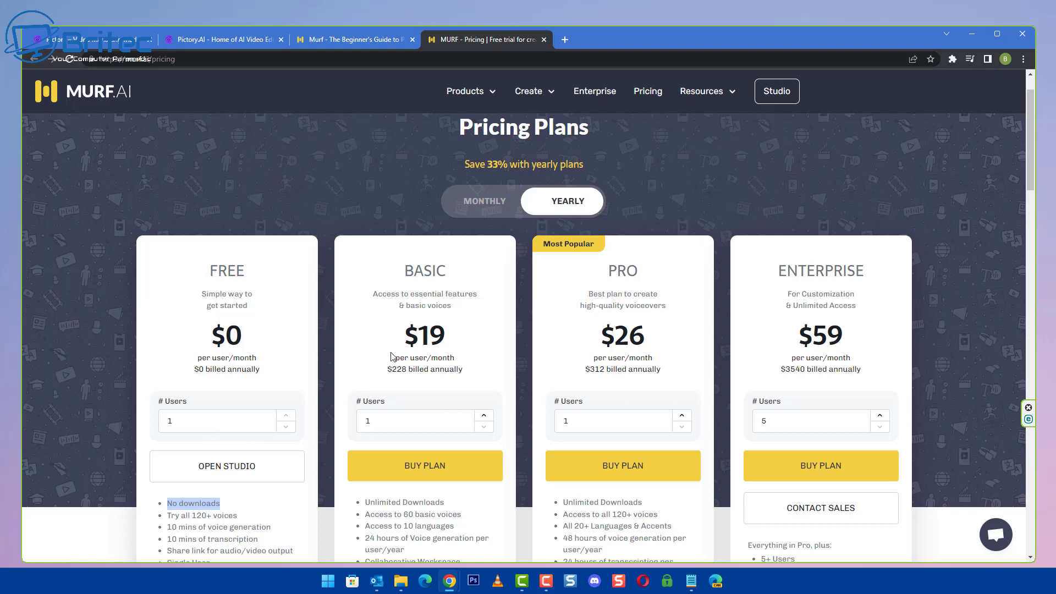
scroll(391, 359, "down", 1)
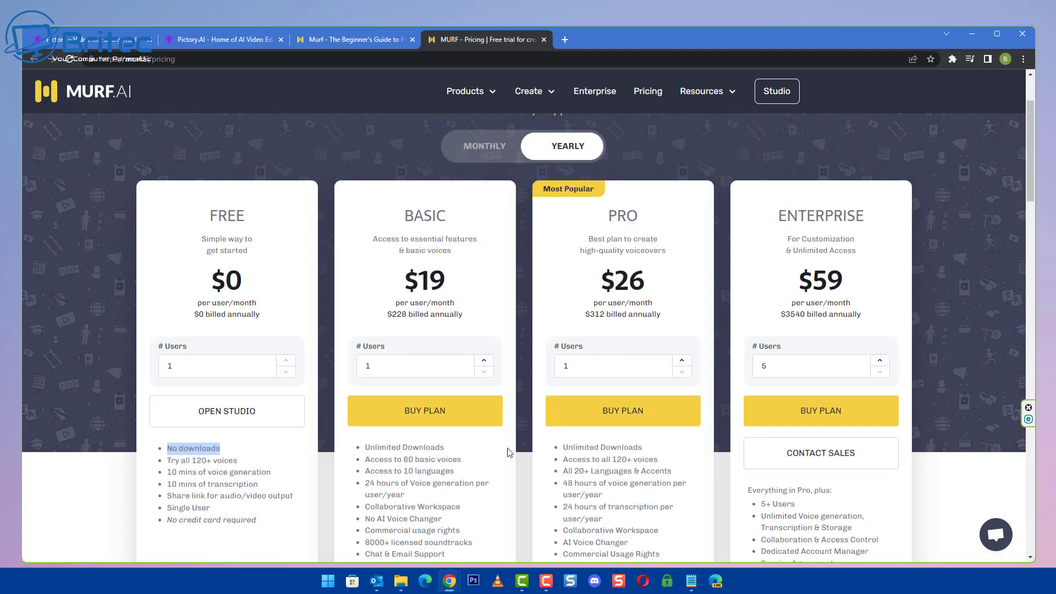
scroll(513, 451, "up", 2)
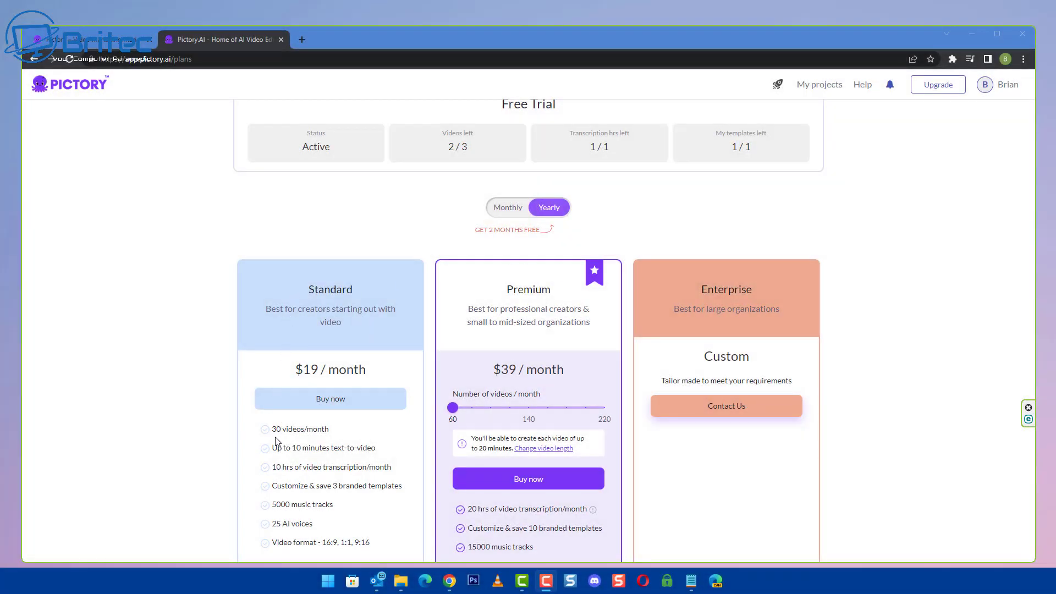
Step: Scroll through Pictory's Standard, Premium and Enterprise plan details
scroll(431, 290, "up", 1)
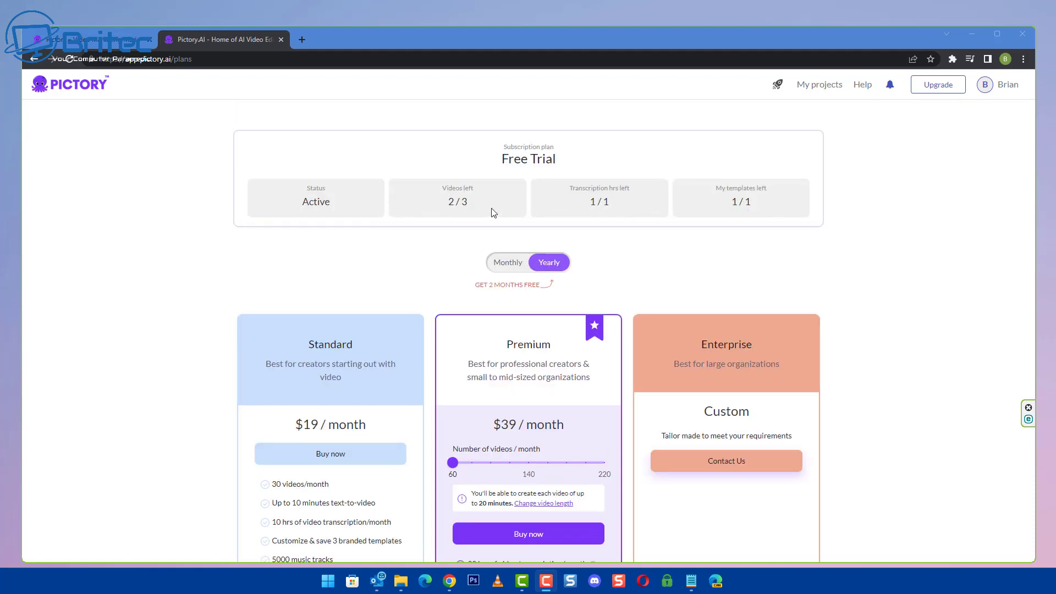
scroll(362, 392, "down", 2)
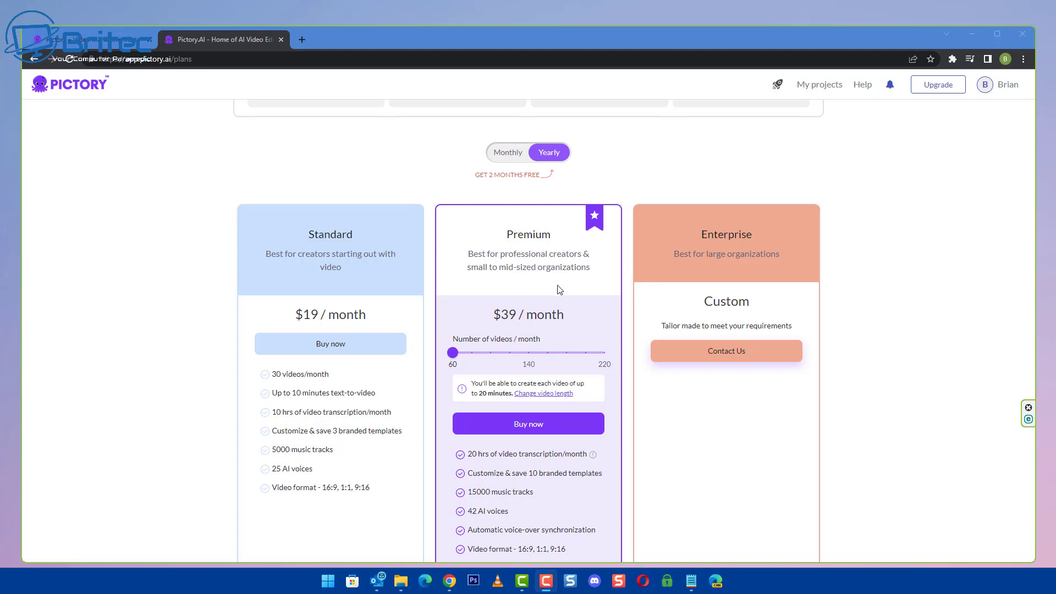
scroll(559, 290, "down", 1)
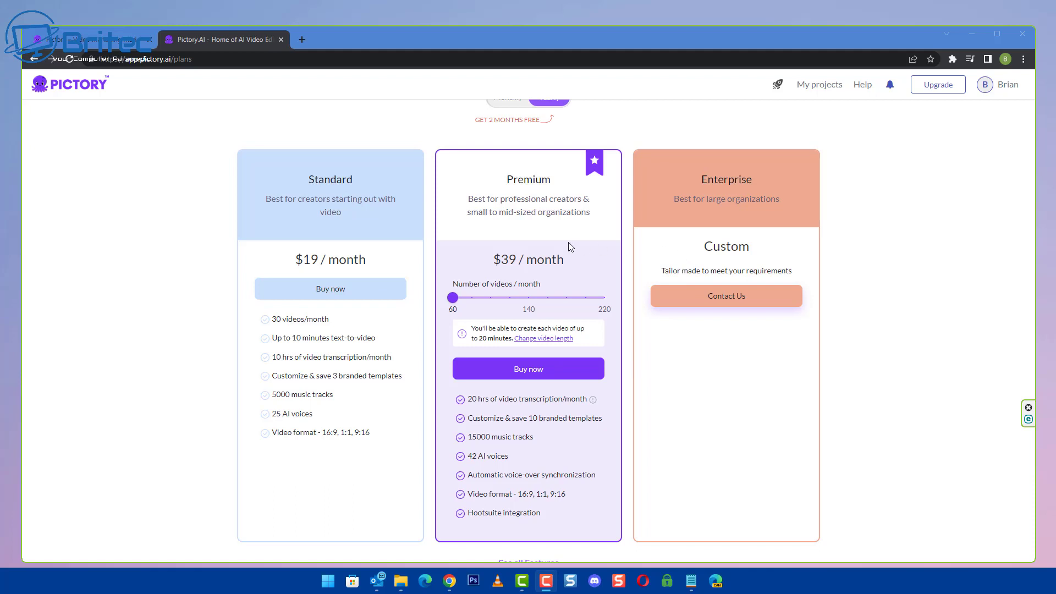
Step: Drag the Premium videos-per-month slider up, then back to 60
left_click_drag(453, 298, 603, 305)
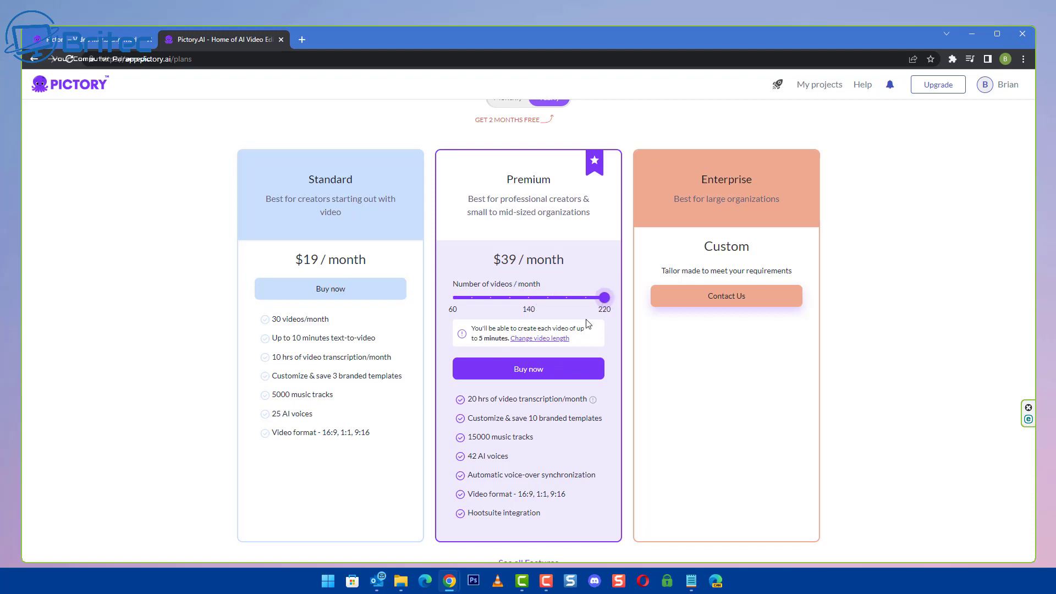
mouse_move(605, 304)
left_click_drag(605, 304, 452, 302)
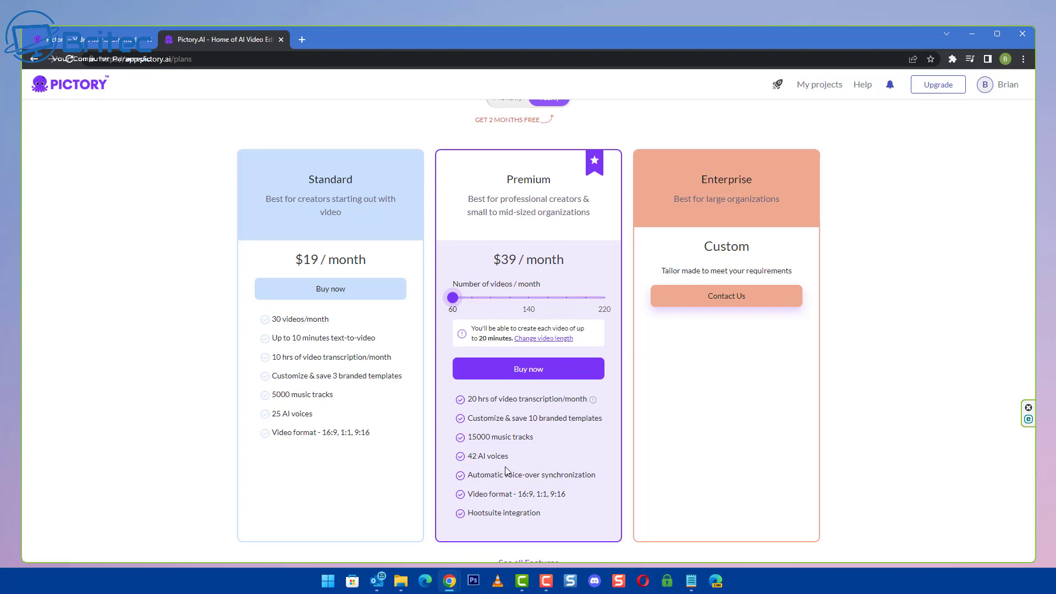
scroll(488, 389, "up", 3)
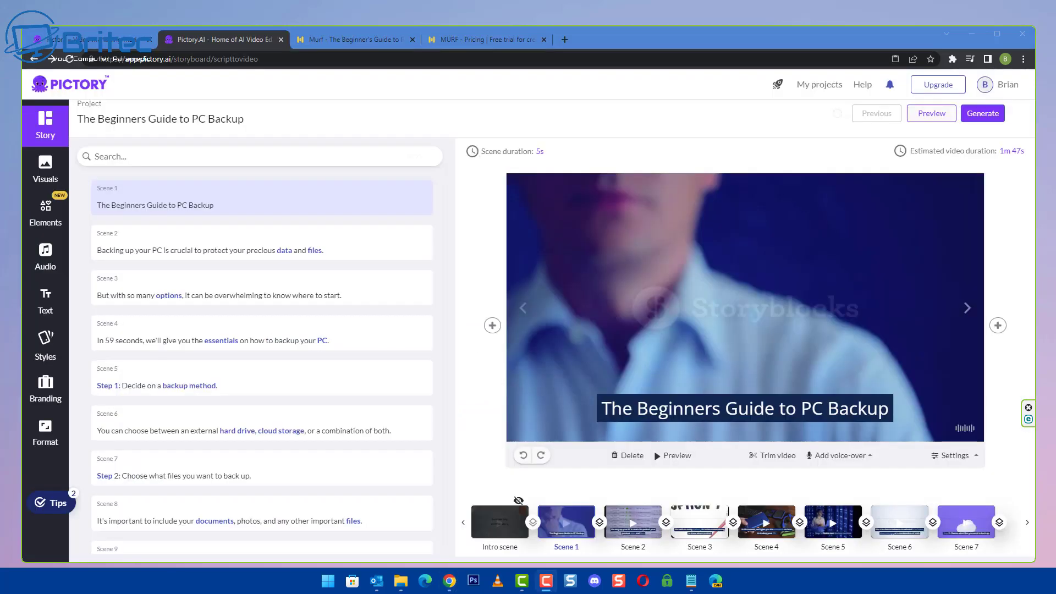
left_click(930, 119)
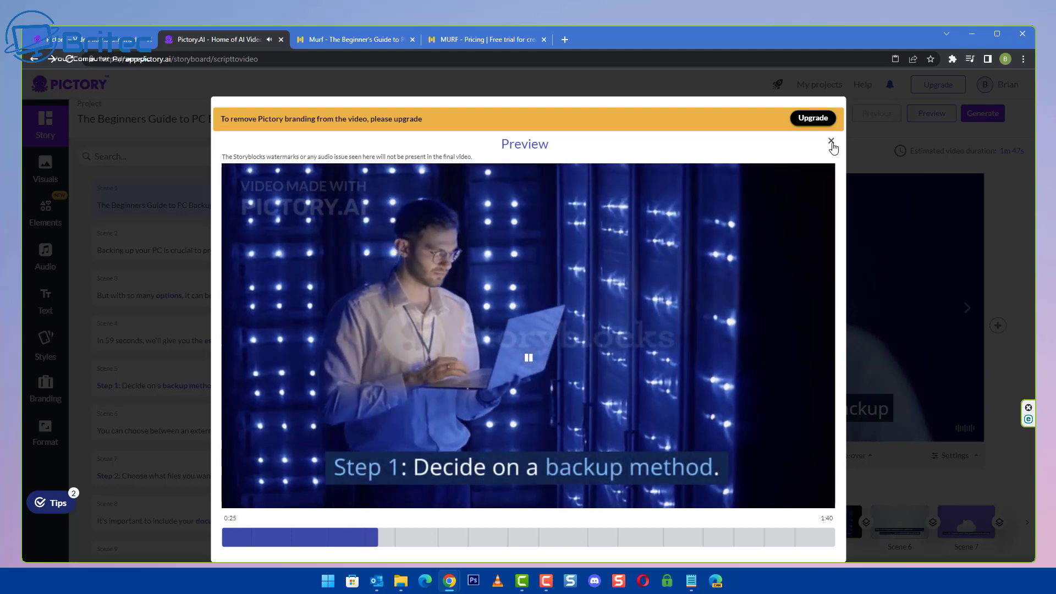
left_click(831, 142)
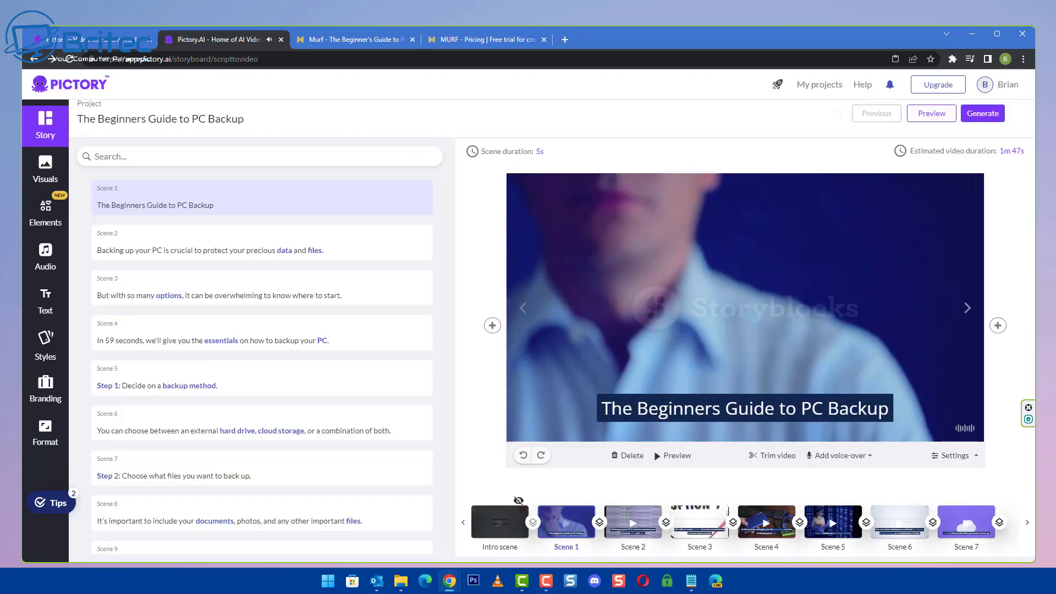
Step: Minimise the Chrome window holding Pictory so only the empty Windows desktop shows
key("F10")
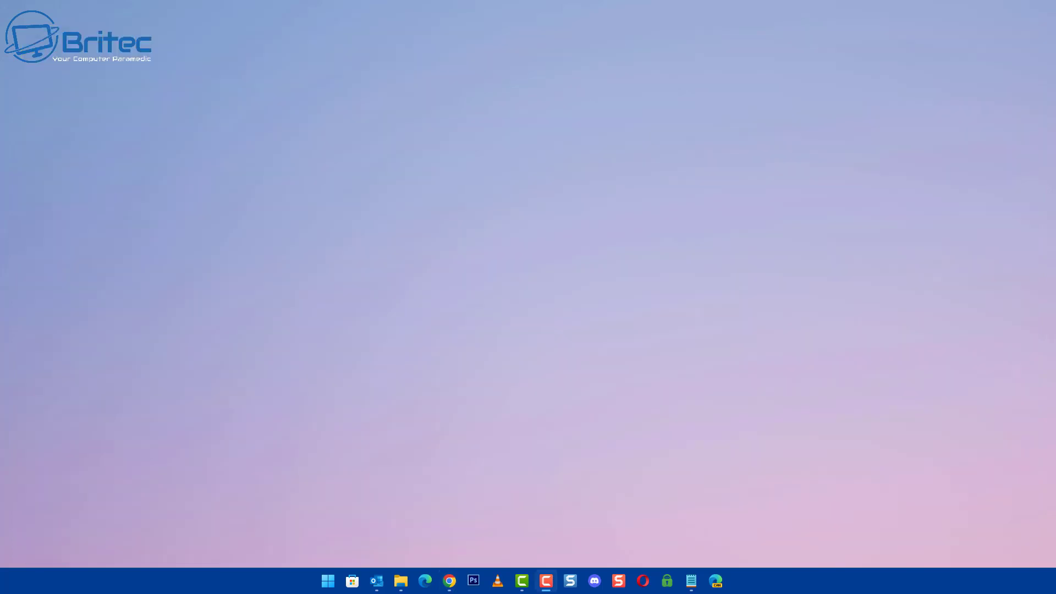